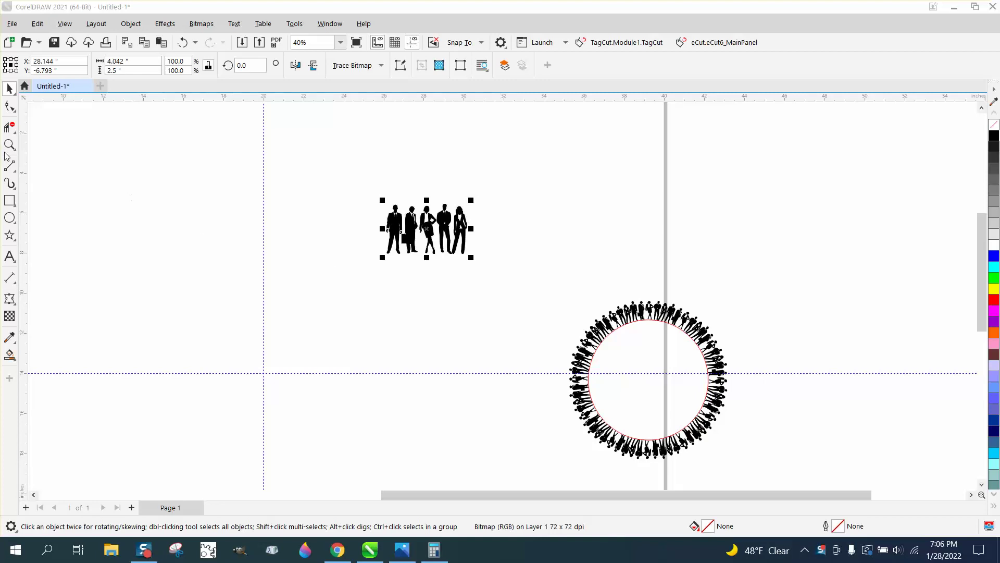
Zoom in to inspect the ring's top silhouettes, then place the five-person bitmap at the upper left.
{"action": "left_click_drag", "start_coordinate": [393, 217], "coordinate": [428, 287]}
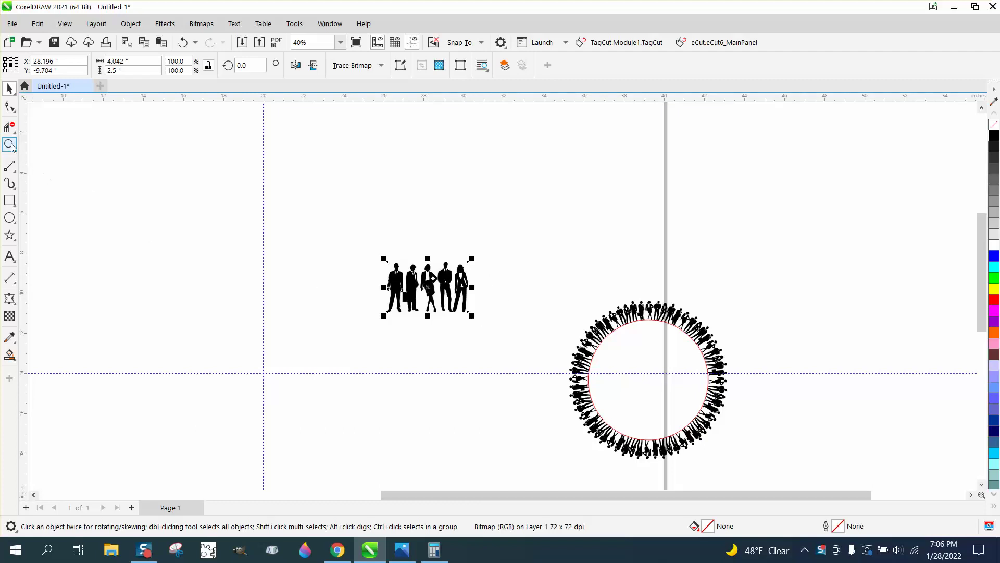
{"action": "left_click", "coordinate": [9, 145]}
{"action": "left_click_drag", "start_coordinate": [537, 292], "coordinate": [770, 433]}
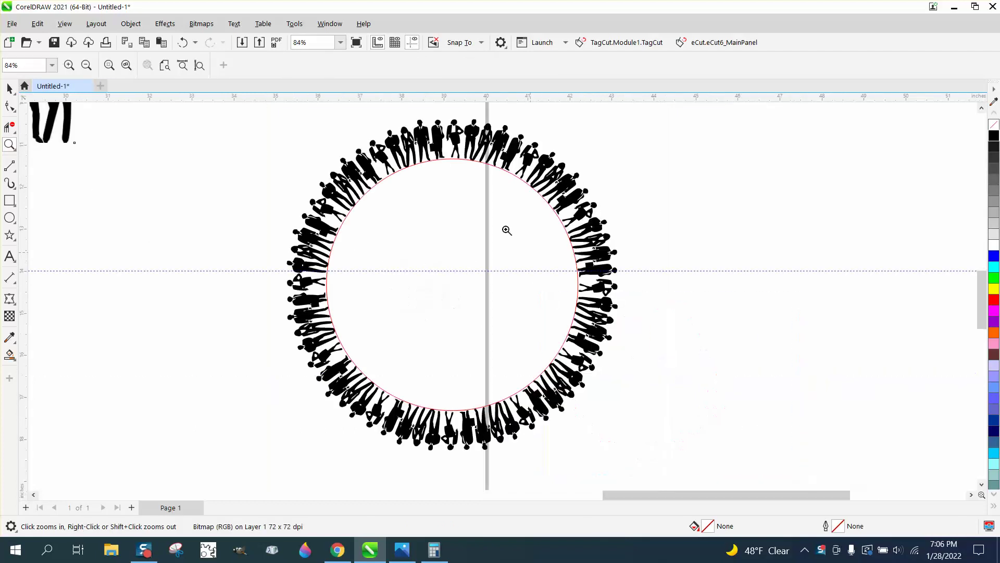
{"action": "left_click_drag", "start_coordinate": [462, 112], "coordinate": [540, 197]}
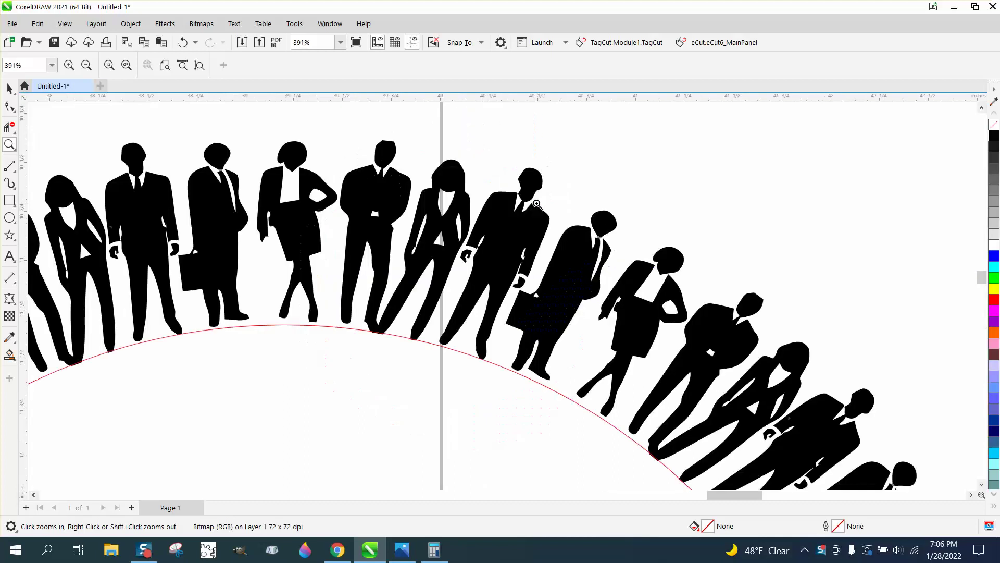
{"action": "scroll", "coordinate": [539, 210], "scroll_direction": "down", "scroll_amount": 5}
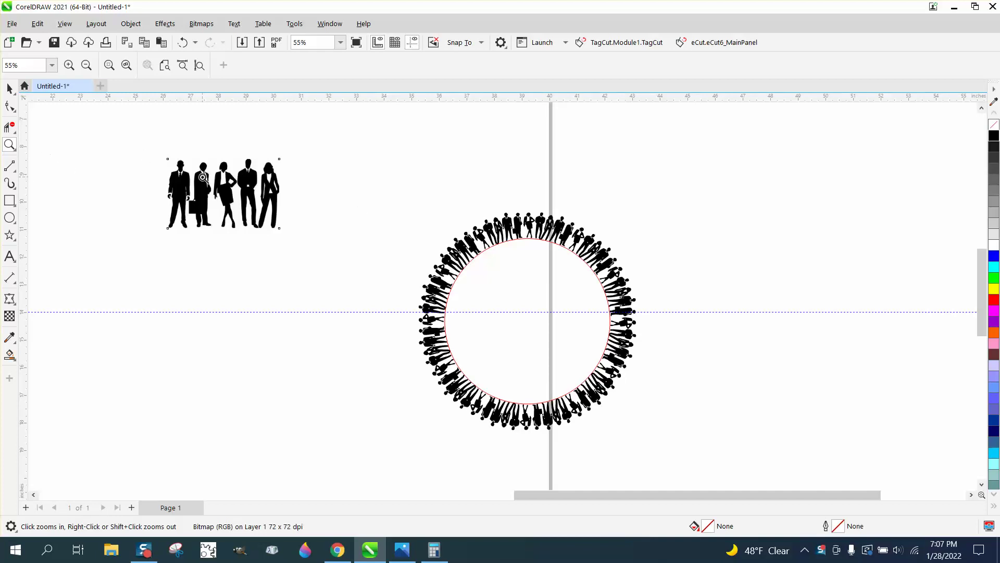
{"action": "left_click", "coordinate": [9, 89]}
{"action": "mouse_move", "coordinate": [234, 190]}
{"action": "left_mouse_down"}
{"action": "mouse_move", "coordinate": [238, 269]}
{"action": "mouse_move", "coordinate": [283, 197]}
{"action": "mouse_move", "coordinate": [229, 186]}
{"action": "left_mouse_up"}
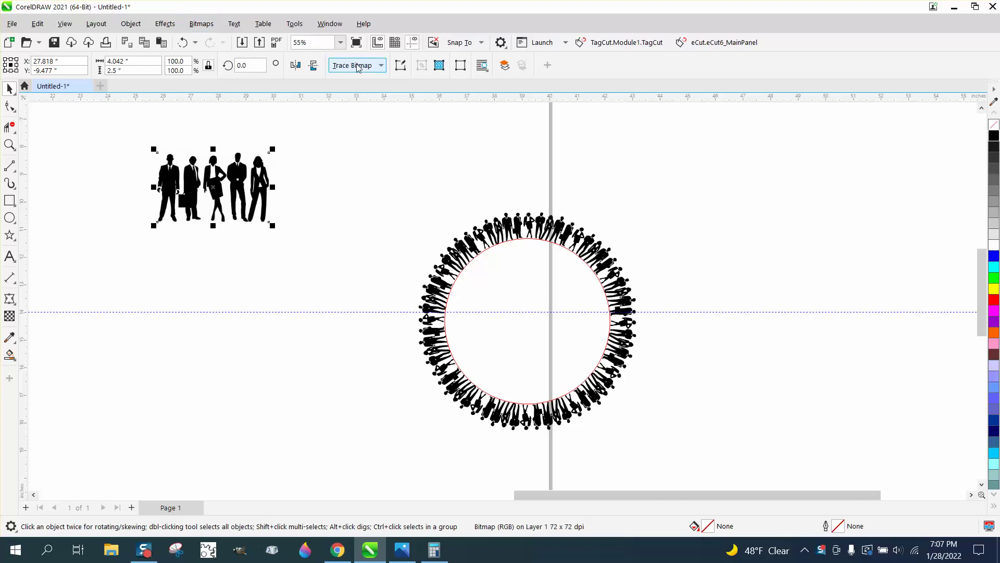
Trace the bitmap with Outline Trace Clipart and place the 36-object traced group below it.
{"action": "left_click", "coordinate": [204, 26]}
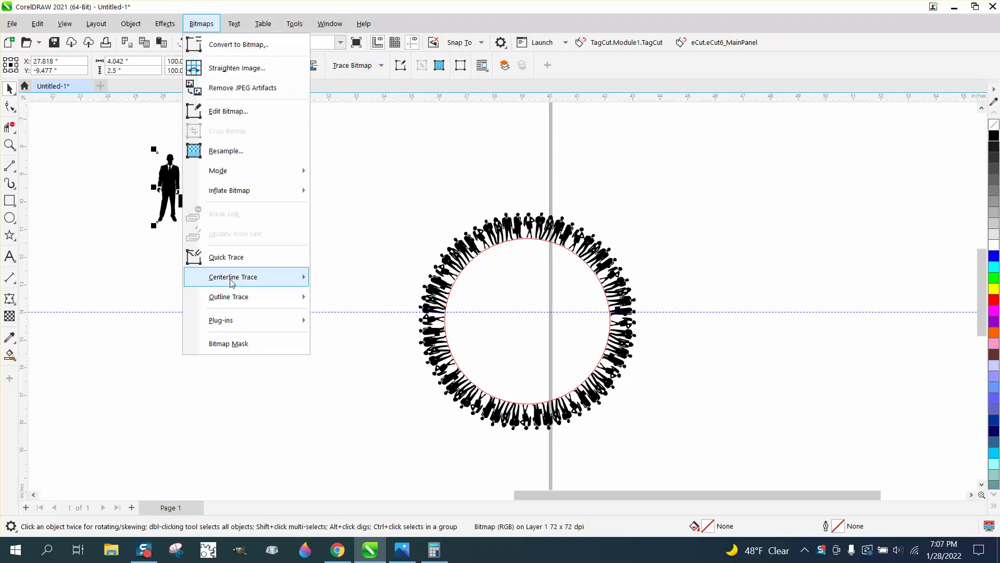
{"action": "mouse_move", "coordinate": [245, 296]}
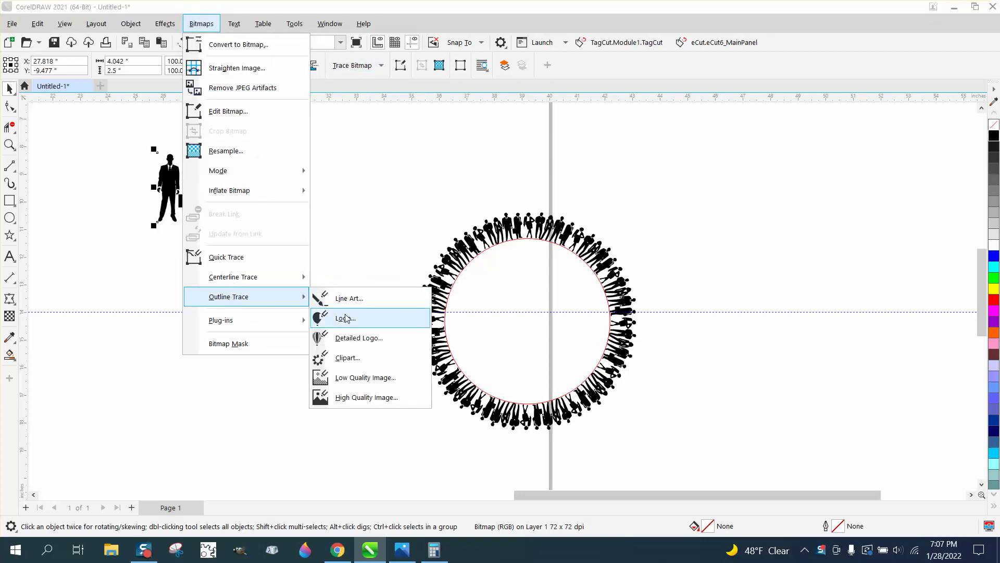
{"action": "left_click", "coordinate": [347, 357]}
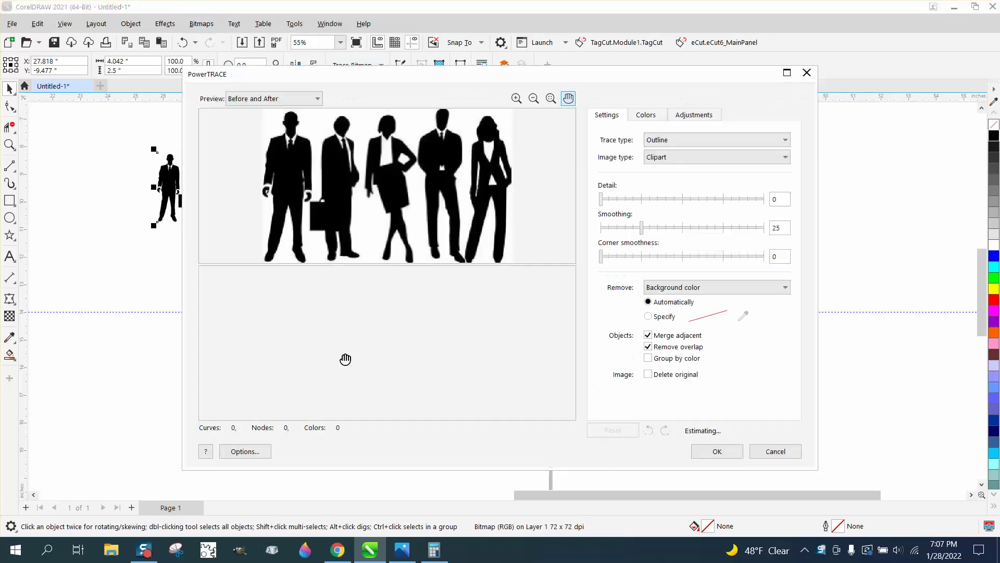
{"action": "left_click", "coordinate": [714, 452]}
{"action": "left_click_drag", "start_coordinate": [227, 206], "coordinate": [261, 295]}
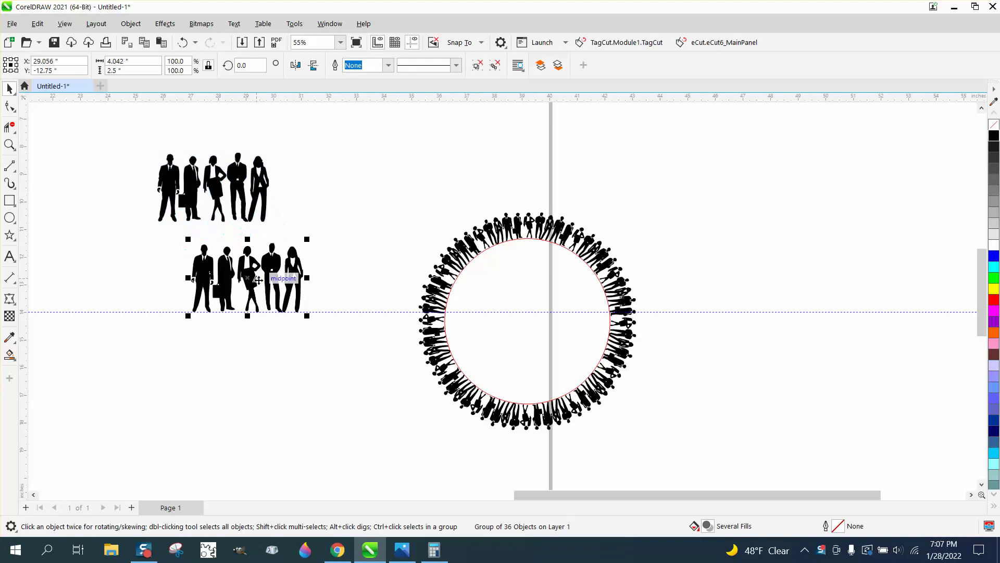
Draw a rectangle around the traced figures, fill it yellow with a red outline, and send it to back of page.
{"action": "left_click", "coordinate": [10, 200]}
{"action": "left_click_drag", "start_coordinate": [162, 237], "coordinate": [311, 329]}
{"action": "right_click", "coordinate": [995, 301]}
{"action": "left_click", "coordinate": [996, 290]}
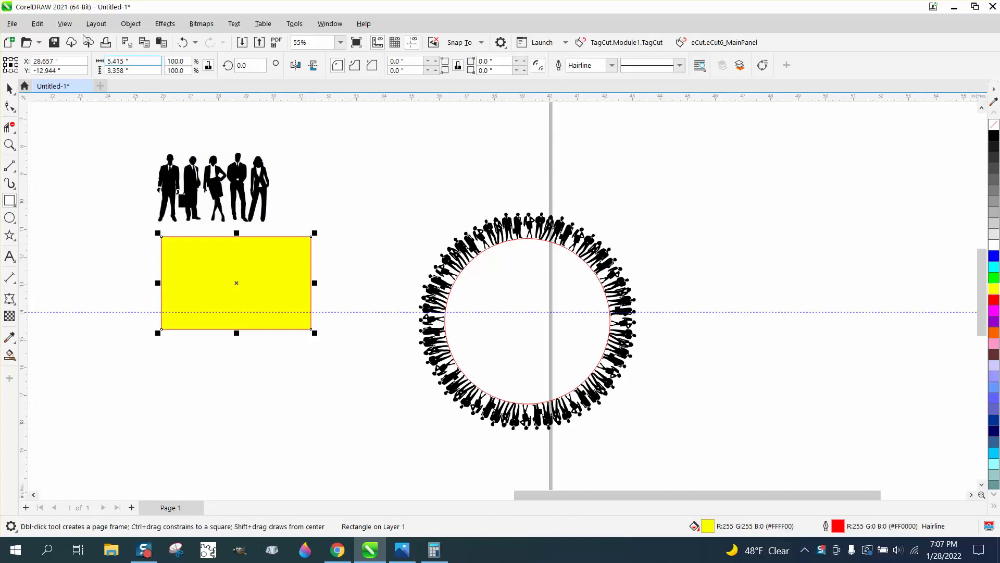
{"action": "left_click", "coordinate": [128, 26]}
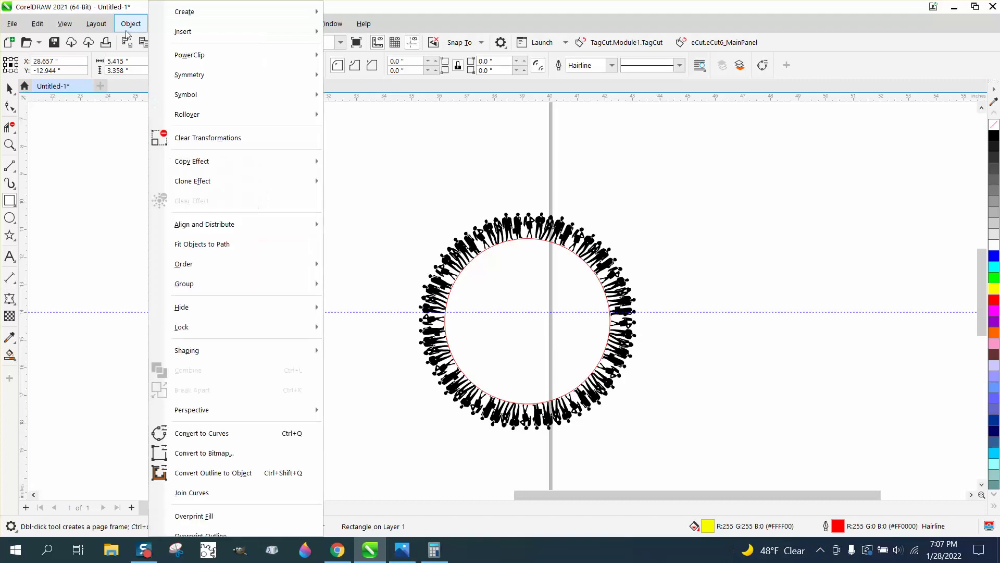
{"action": "mouse_move", "coordinate": [207, 269]}
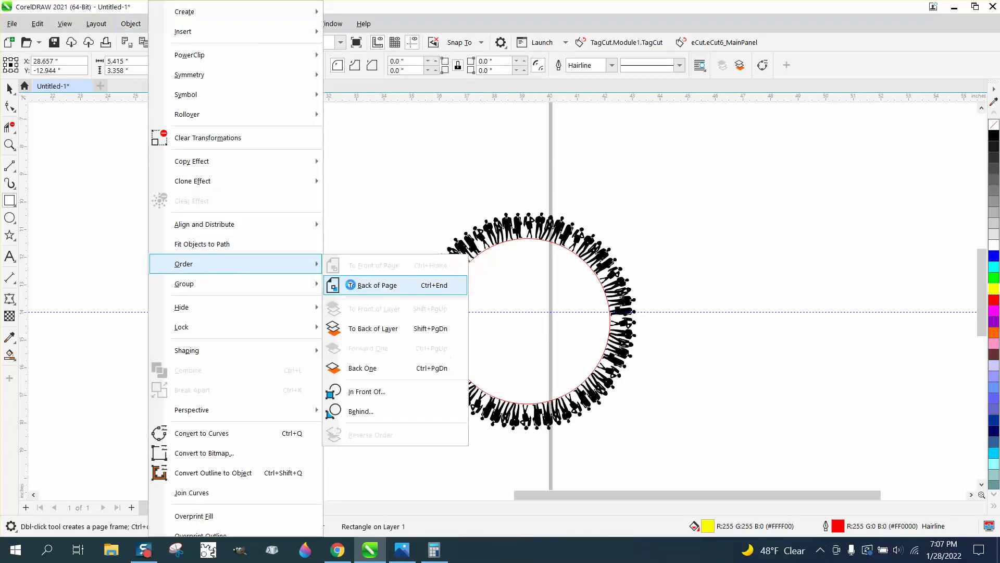
{"action": "left_click", "coordinate": [348, 286]}
{"action": "left_click", "coordinate": [10, 145]}
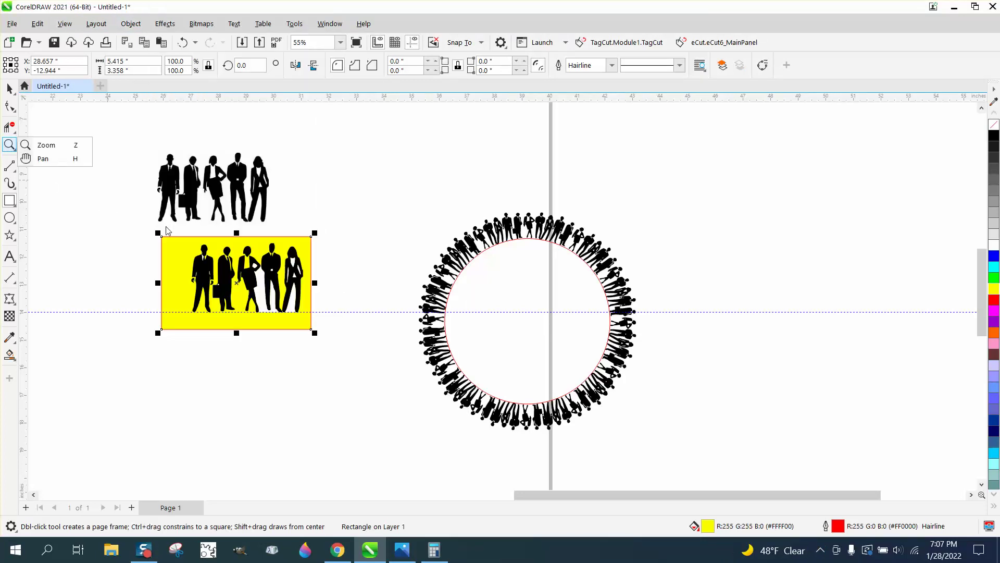
{"action": "left_click", "coordinate": [46, 145]}
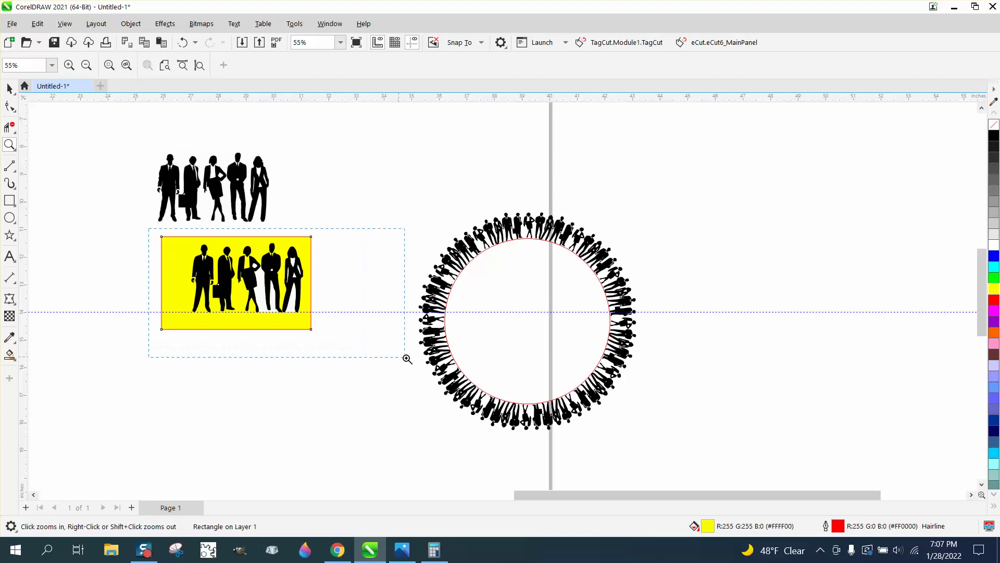
{"action": "left_click_drag", "start_coordinate": [406, 359], "coordinate": [407, 359]}
{"action": "left_click", "coordinate": [9, 89]}
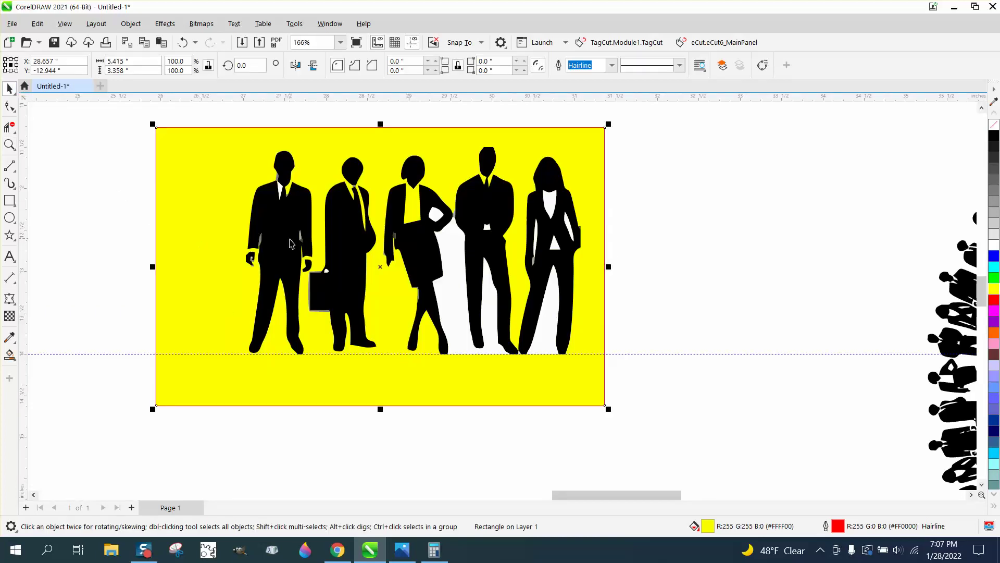
Ungroup the traced silhouette group.
{"action": "left_click", "coordinate": [302, 209]}
{"action": "left_click", "coordinate": [131, 24]}
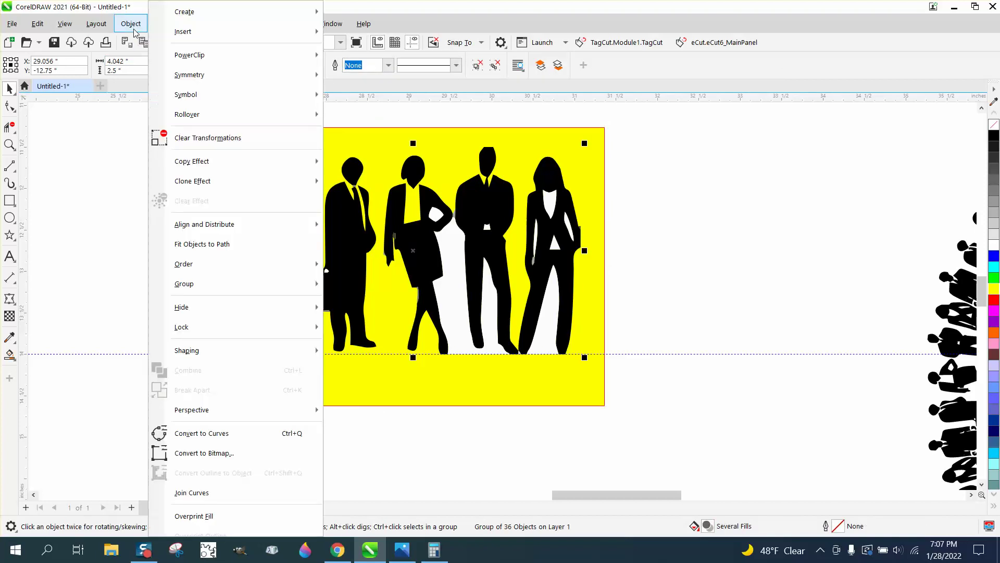
{"action": "mouse_move", "coordinate": [250, 283]}
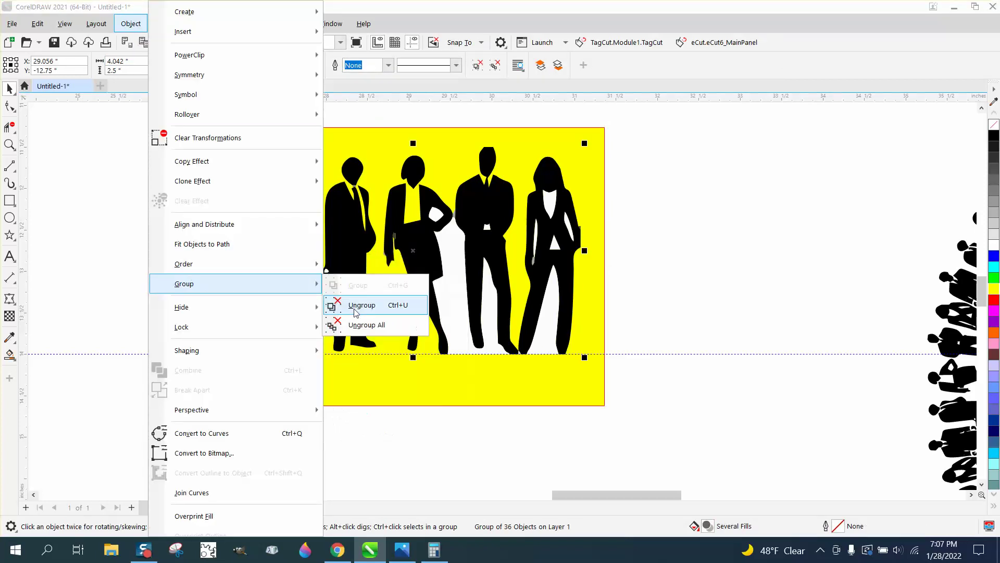
{"action": "left_click", "coordinate": [360, 305]}
{"action": "left_click", "coordinate": [98, 190]}
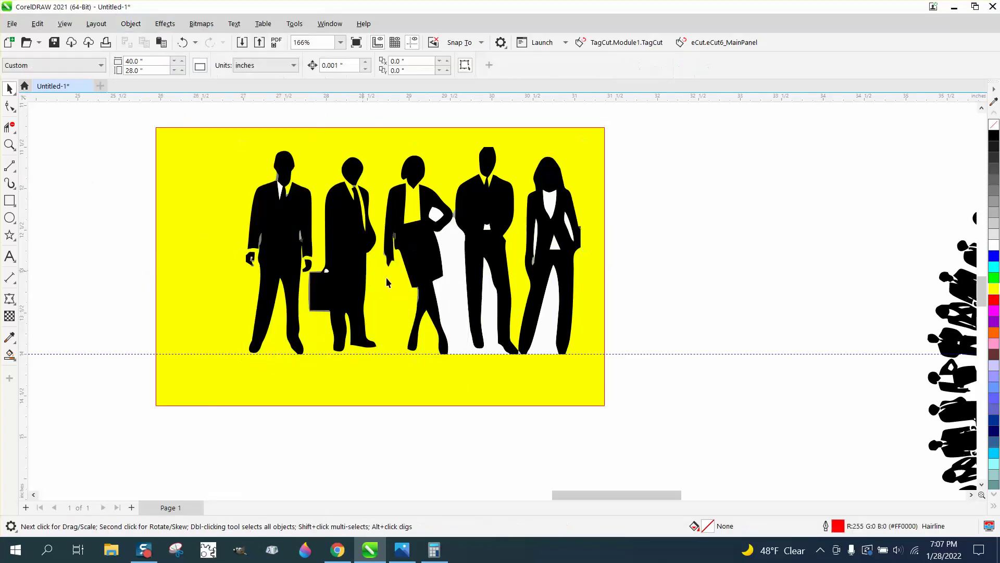
Delete the white pieces between two figures, on the fourth figure's belt, and between the fifth's legs.
{"action": "left_click", "coordinate": [449, 296]}
{"action": "key", "text": "Delete"}
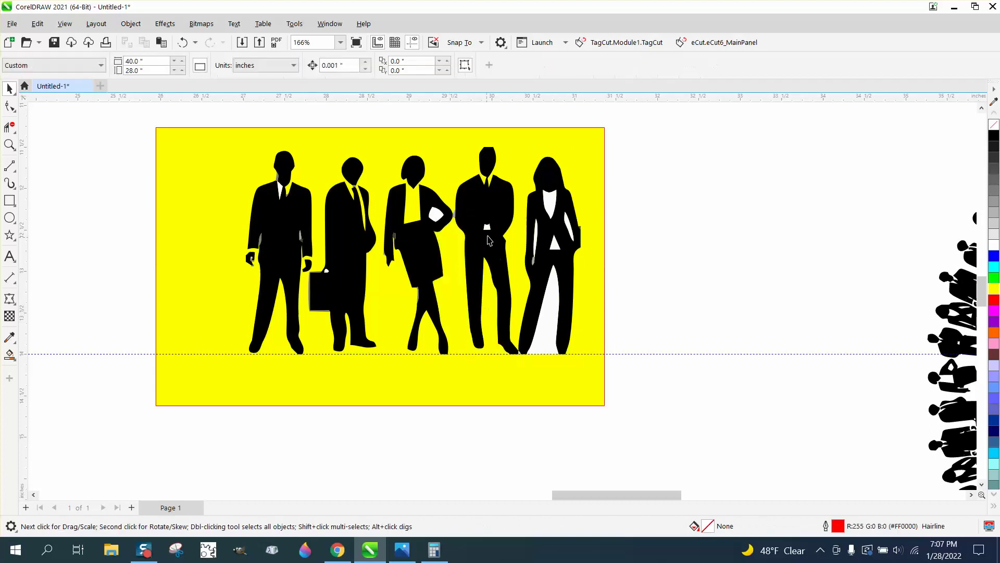
{"action": "left_click", "coordinate": [490, 233]}
{"action": "key", "text": "Delete"}
{"action": "left_click", "coordinate": [556, 308]}
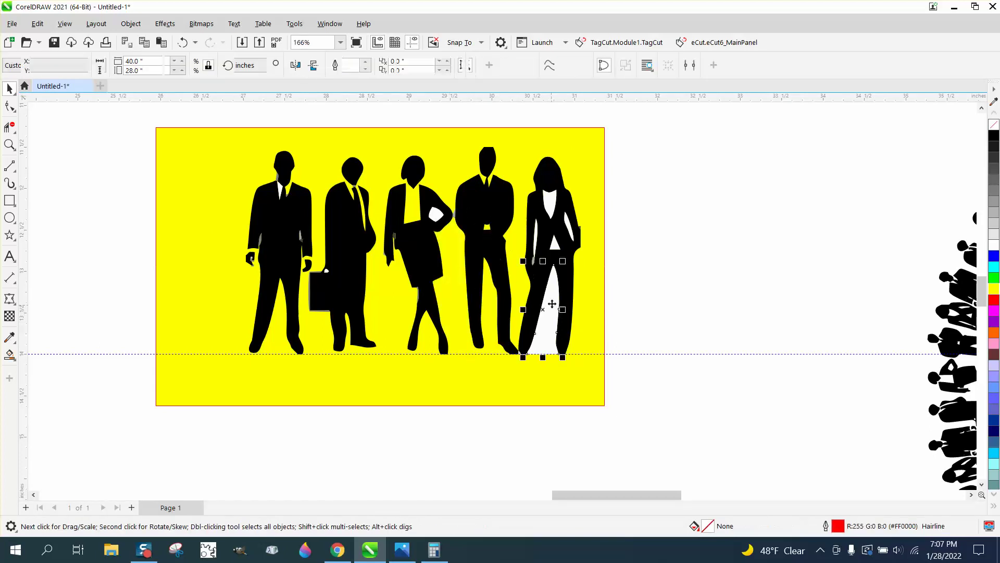
{"action": "key", "text": "Delete"}
Delete the small white slivers on the fifth figure and the leftover pieces on the third figure's hand.
{"action": "left_click", "coordinate": [555, 246]}
{"action": "key", "text": "Delete"}
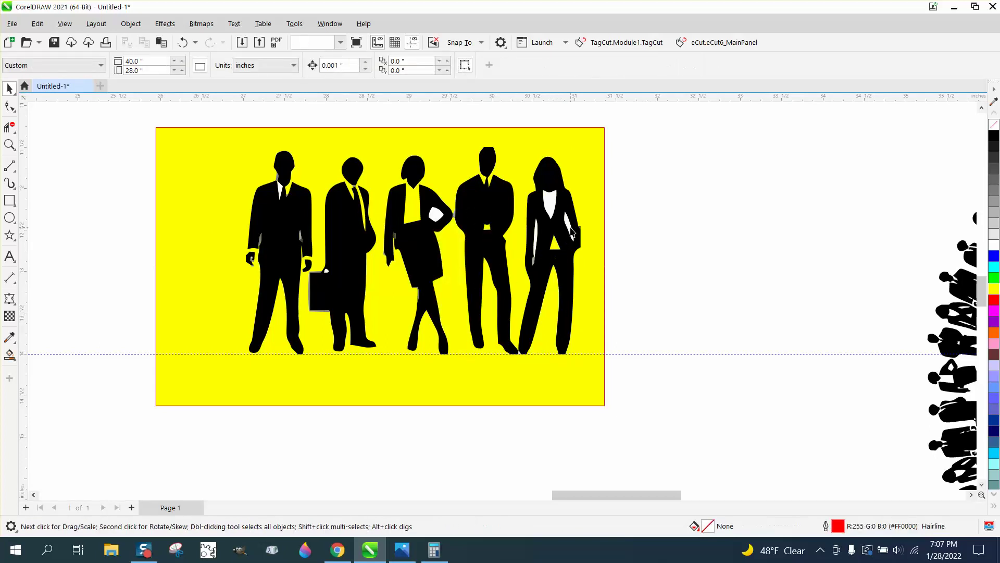
{"action": "left_click", "coordinate": [536, 236]}
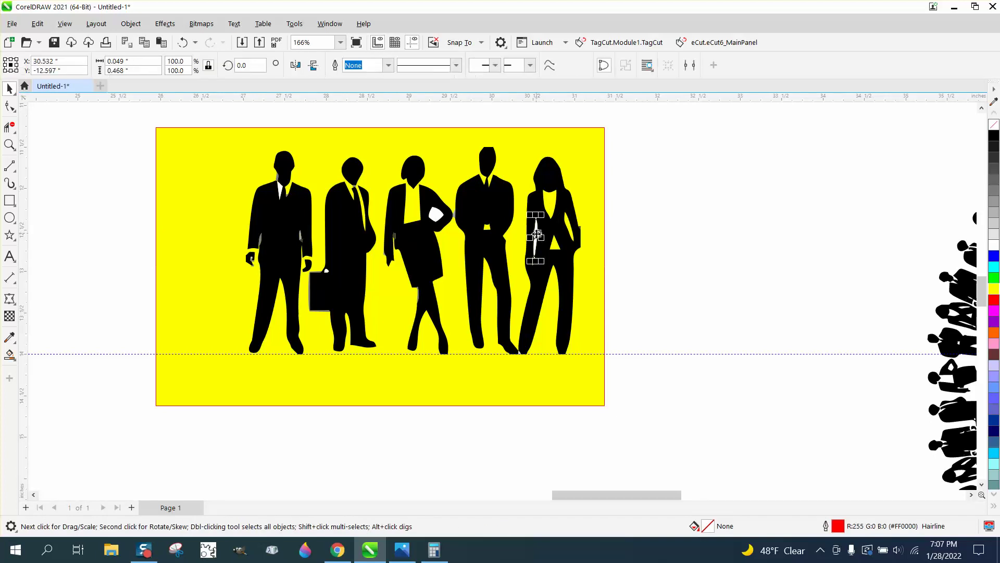
{"action": "key", "text": "Delete"}
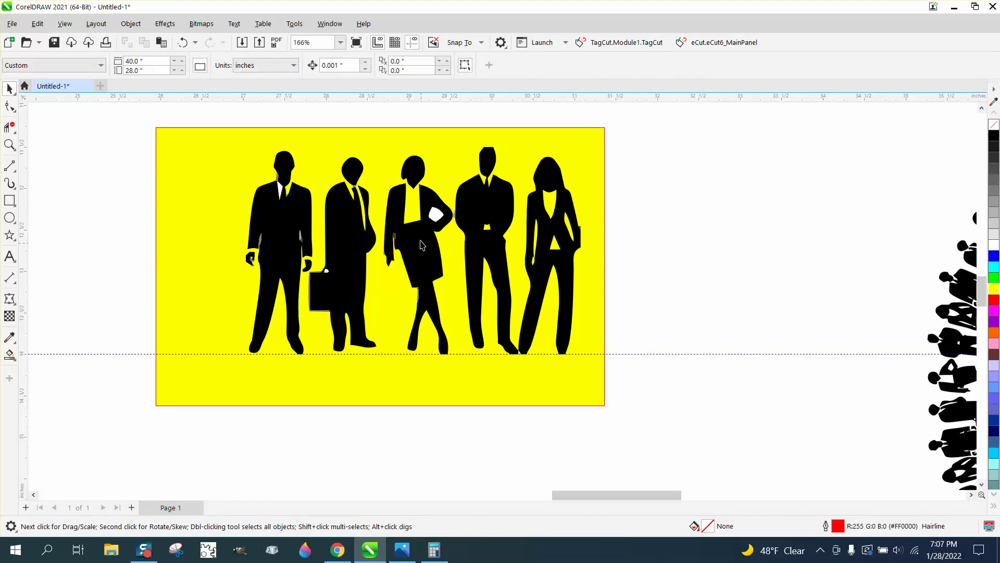
{"action": "left_click", "coordinate": [439, 222]}
{"action": "key", "text": "Delete"}
{"action": "left_click", "coordinate": [453, 218]}
{"action": "key", "text": "Delete"}
Zoom in and delete the briefcase's grey outline and the grey slivers near the arm.
{"action": "left_click", "coordinate": [9, 144]}
{"action": "left_click_drag", "start_coordinate": [487, 342], "coordinate": [591, 383]}
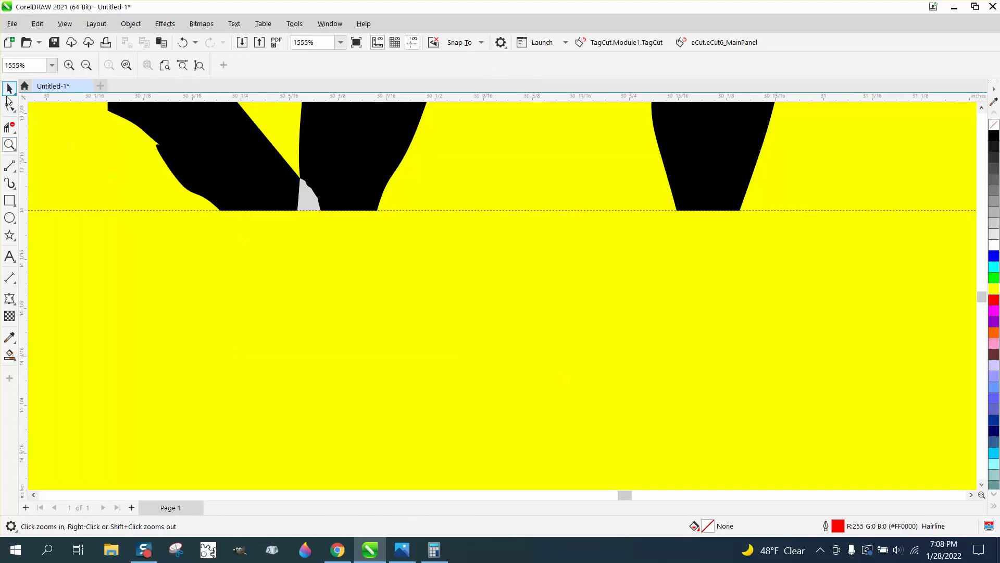
{"action": "left_click", "coordinate": [7, 99]}
{"action": "left_click", "coordinate": [302, 192]}
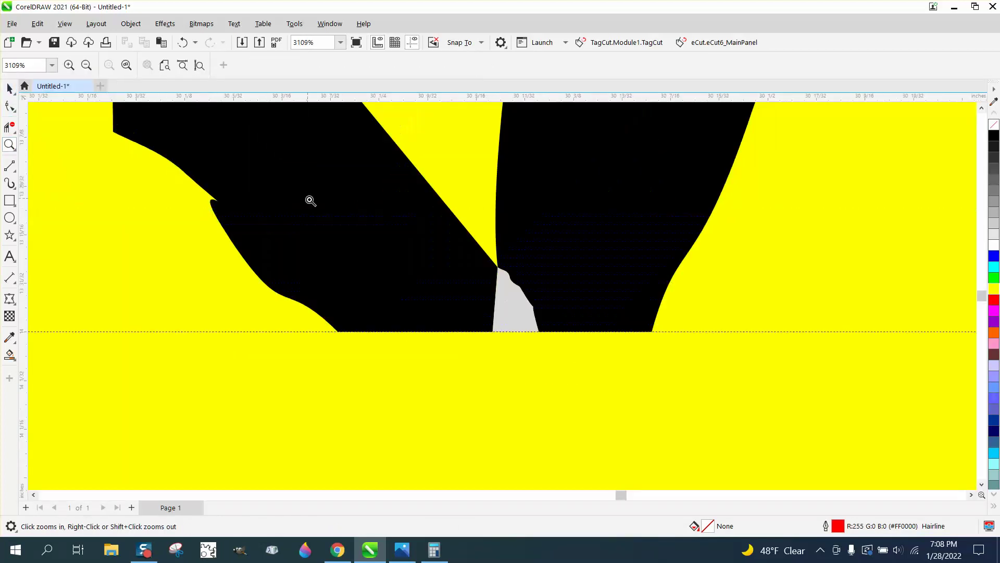
{"action": "left_click", "coordinate": [9, 88]}
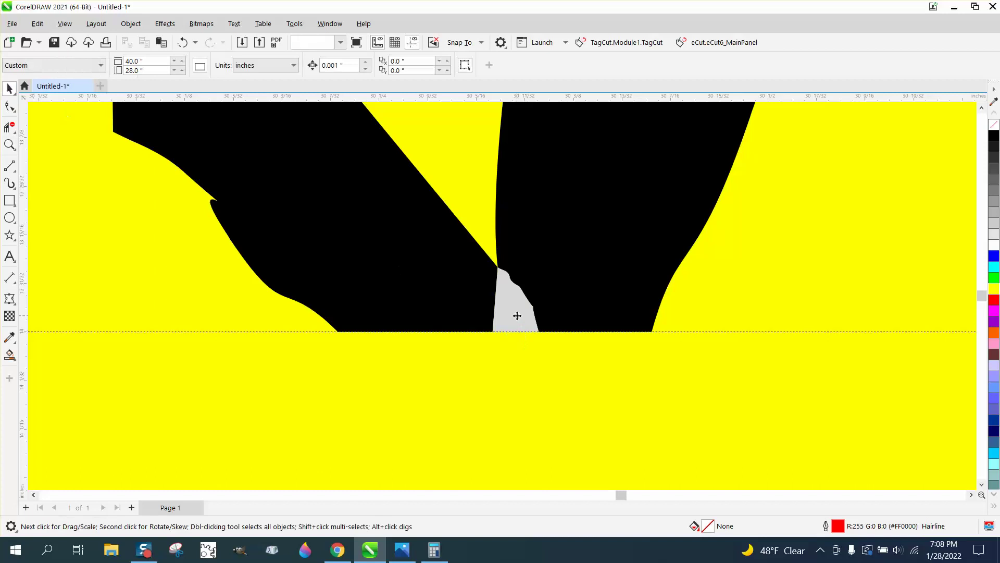
{"action": "scroll", "coordinate": [554, 333], "scroll_direction": "down", "scroll_amount": 10}
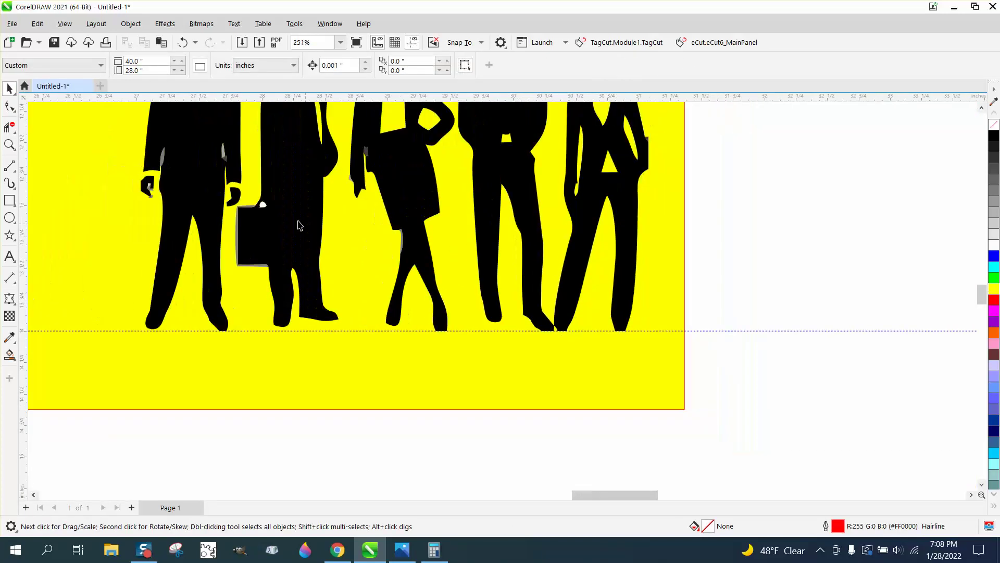
{"action": "left_click", "coordinate": [239, 213]}
{"action": "key", "text": "Delete"}
{"action": "left_click", "coordinate": [224, 159]}
{"action": "key", "text": "Delete"}
{"action": "left_click", "coordinate": [225, 159]}
{"action": "key", "text": "Delete"}
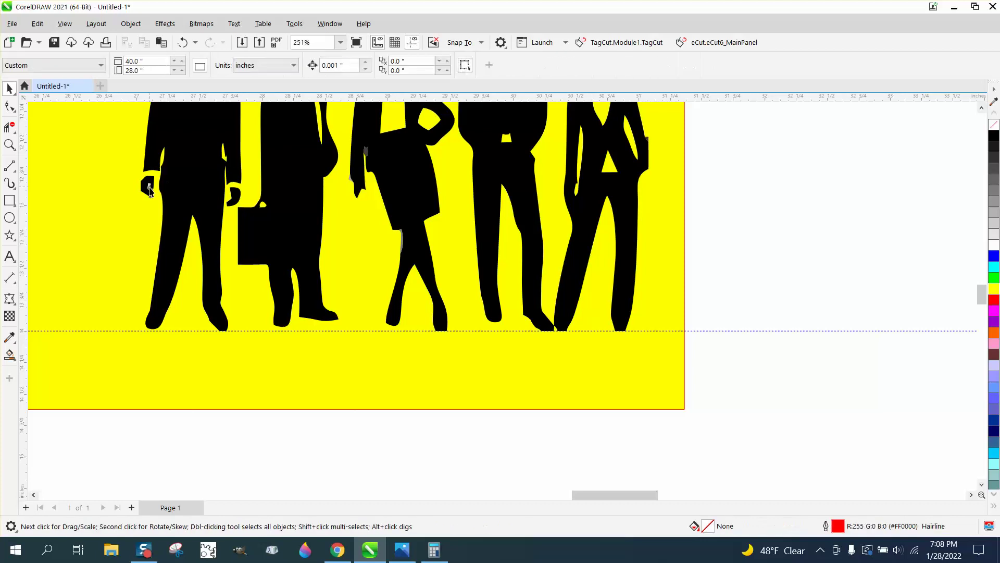
Delete the leftover pieces at the left figure's hand, collar and chest.
{"action": "scroll", "coordinate": [197, 215], "scroll_direction": "down", "scroll_amount": 2}
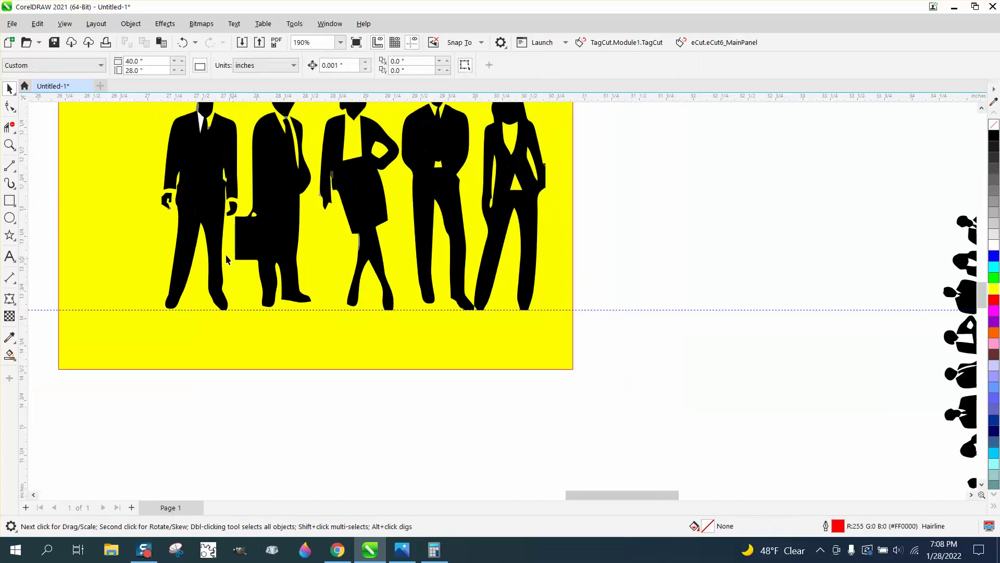
{"action": "left_click", "coordinate": [170, 212]}
{"action": "key", "text": "Delete"}
{"action": "left_click", "coordinate": [200, 118]}
{"action": "key", "text": "Delete"}
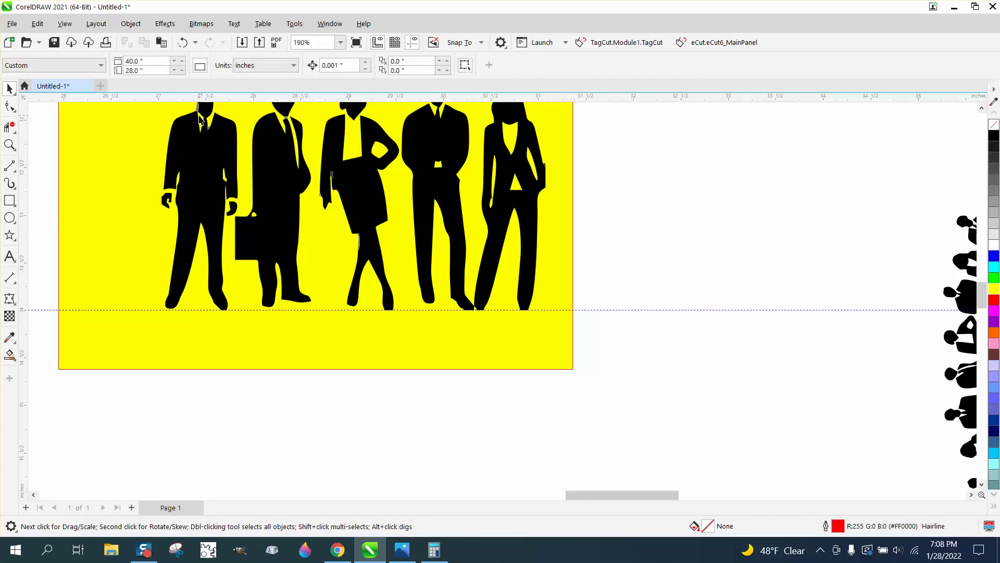
{"action": "left_click", "coordinate": [218, 137]}
{"action": "key", "text": "Delete"}
{"action": "left_click", "coordinate": [210, 135]}
{"action": "key", "text": "Delete"}
Zoom in on the second figure's collar and fill its grey shape with black.
{"action": "scroll", "coordinate": [448, 252], "scroll_direction": "down", "scroll_amount": 1}
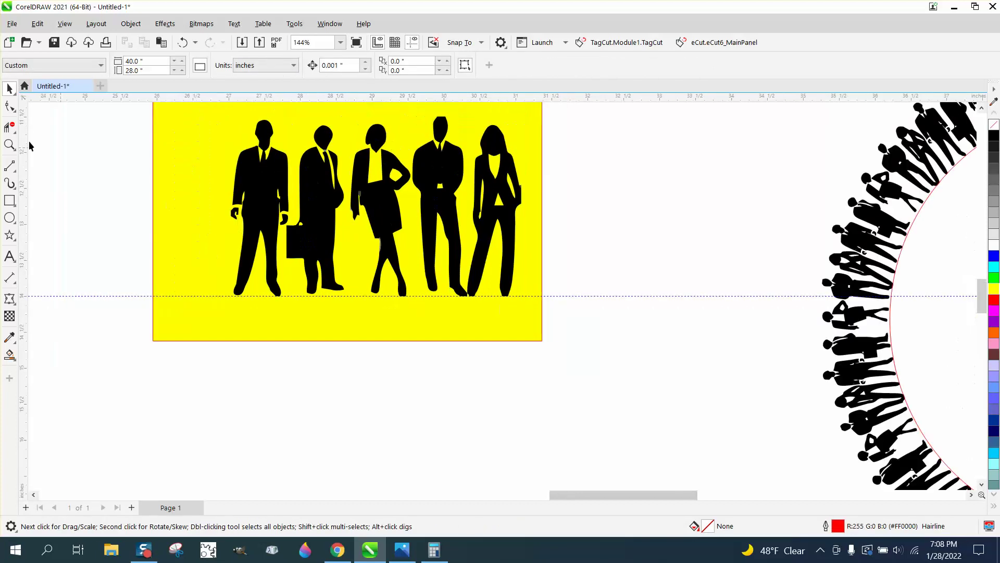
{"action": "left_click", "coordinate": [10, 144]}
{"action": "left_click_drag", "start_coordinate": [431, 137], "coordinate": [476, 158]}
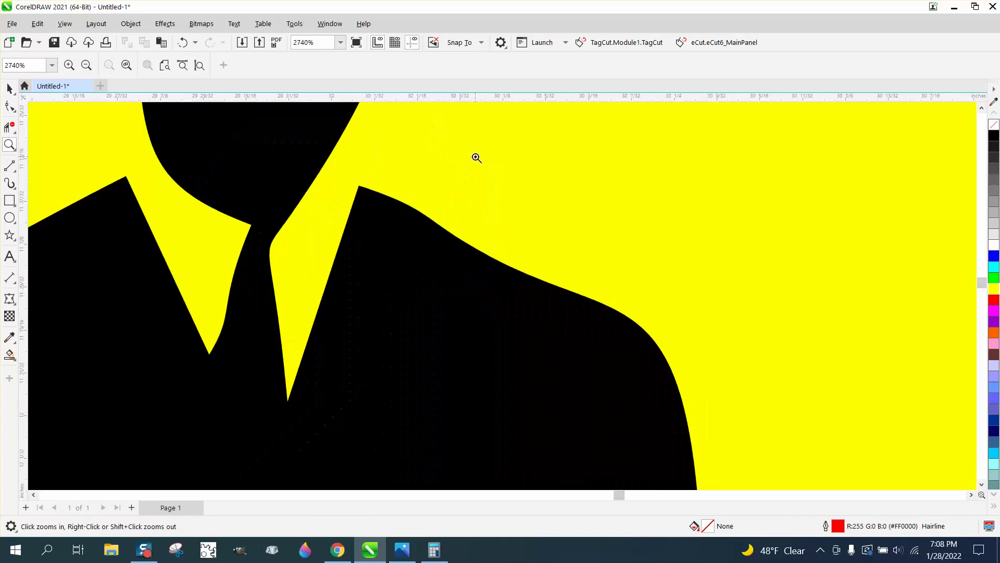
{"action": "scroll", "coordinate": [476, 228], "scroll_direction": "down", "scroll_amount": 6}
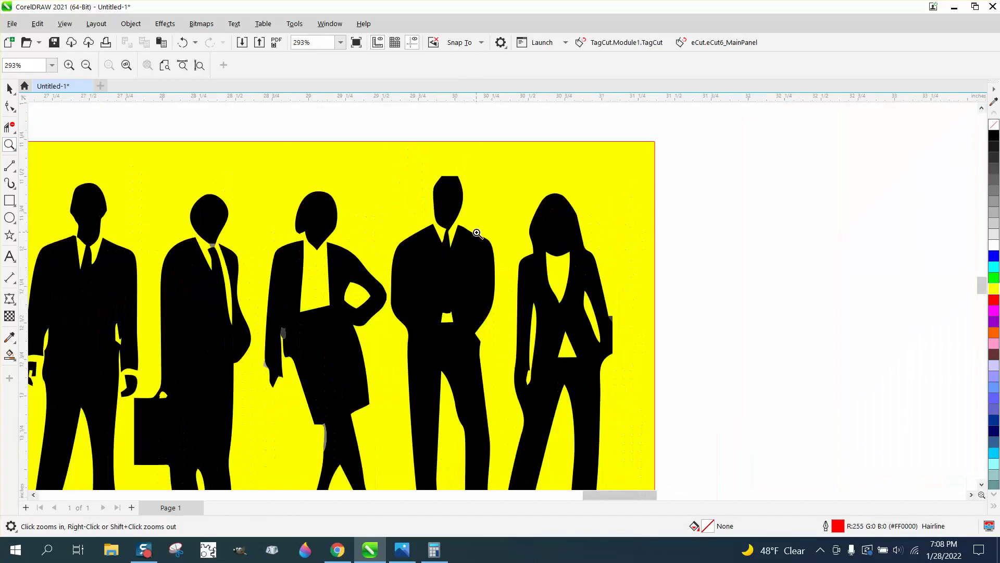
{"action": "left_click_drag", "start_coordinate": [197, 230], "coordinate": [286, 271]}
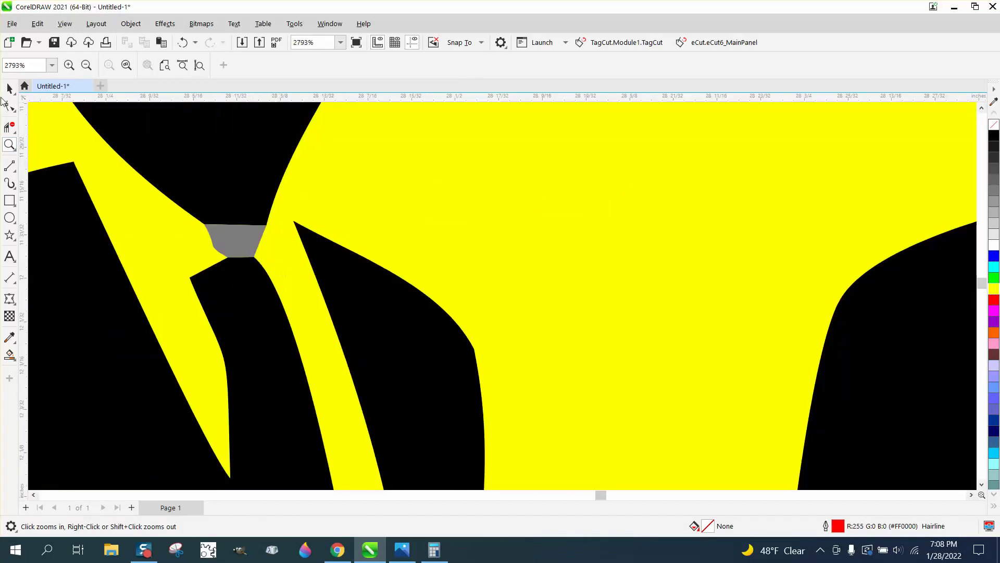
{"action": "left_click", "coordinate": [244, 246]}
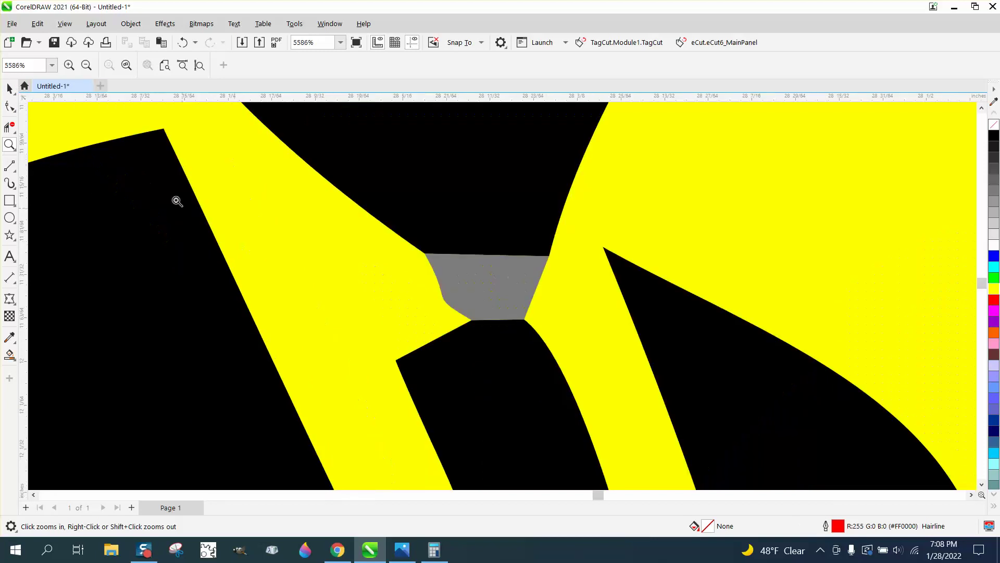
{"action": "left_click", "coordinate": [9, 88]}
{"action": "left_click", "coordinate": [498, 309]}
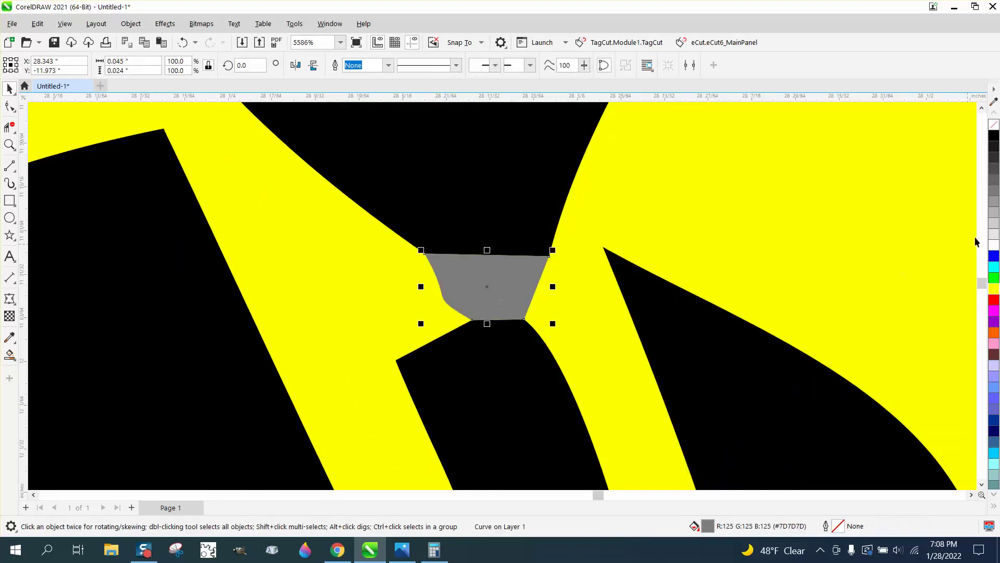
{"action": "left_click", "coordinate": [994, 149]}
{"action": "scroll", "coordinate": [411, 247], "scroll_direction": "down", "scroll_amount": 5}
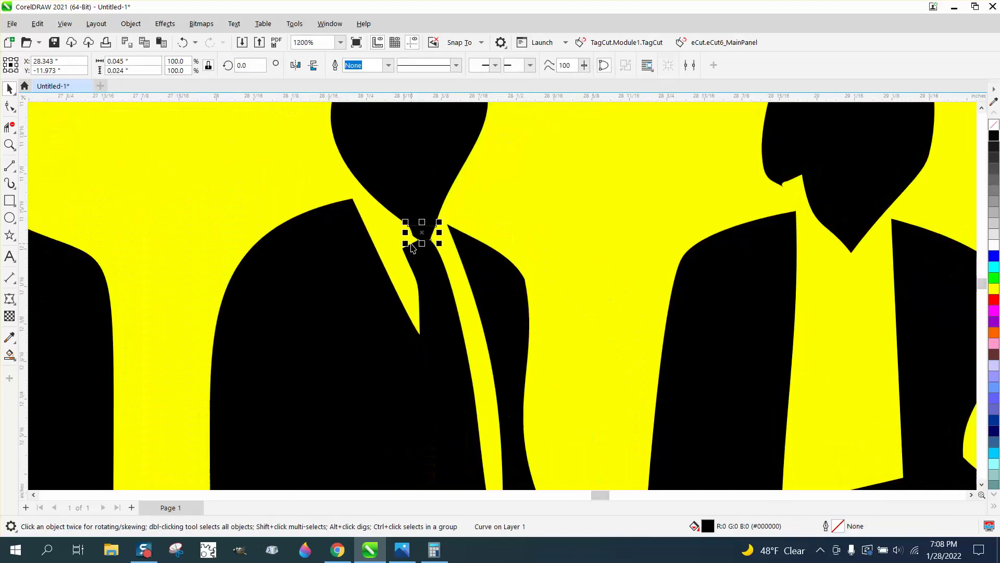
Round off the fourth man's flat head top with the Smooth tool.
{"action": "scroll", "coordinate": [411, 247], "scroll_direction": "down", "scroll_amount": 3}
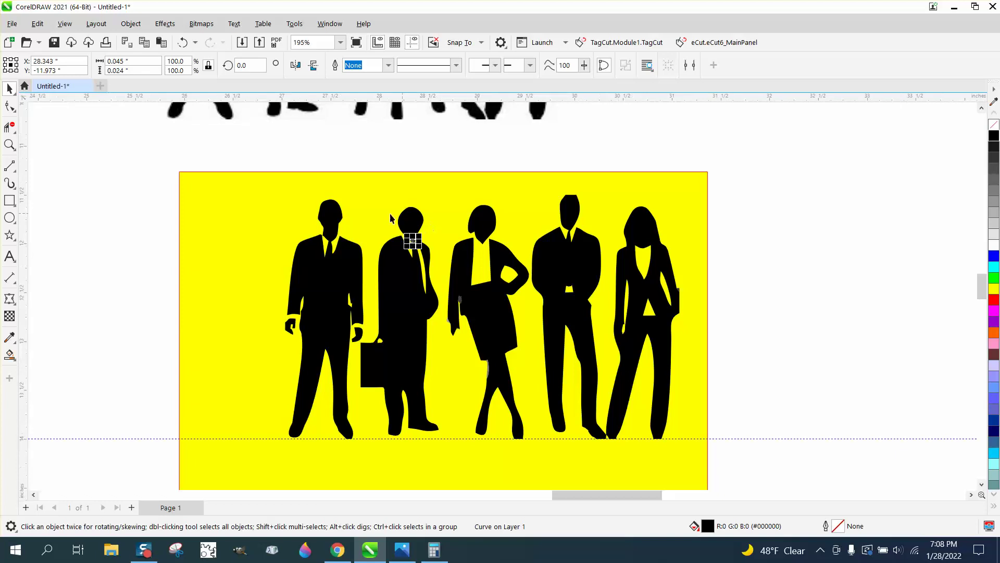
{"action": "left_click", "coordinate": [9, 145]}
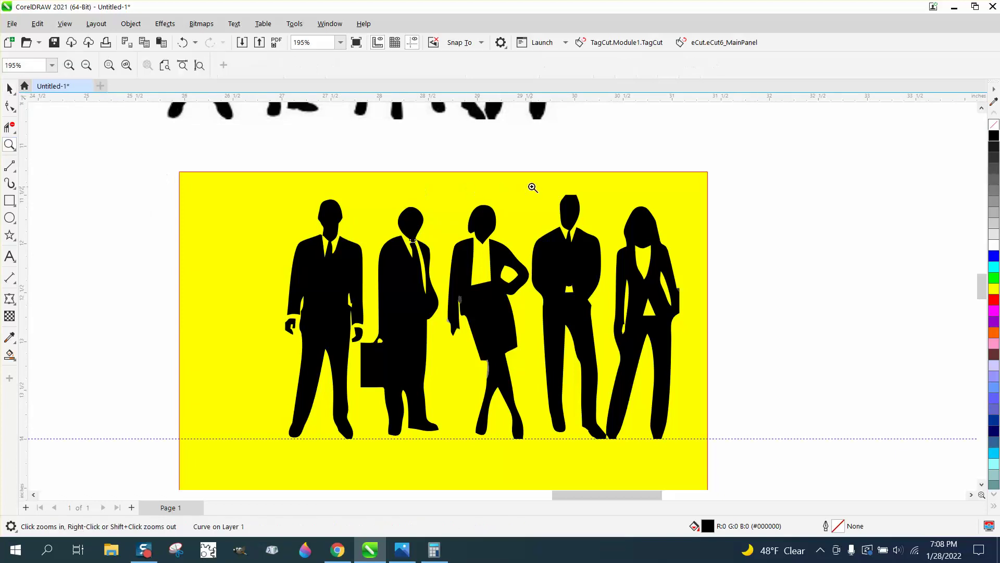
{"action": "left_click_drag", "start_coordinate": [531, 188], "coordinate": [618, 229]}
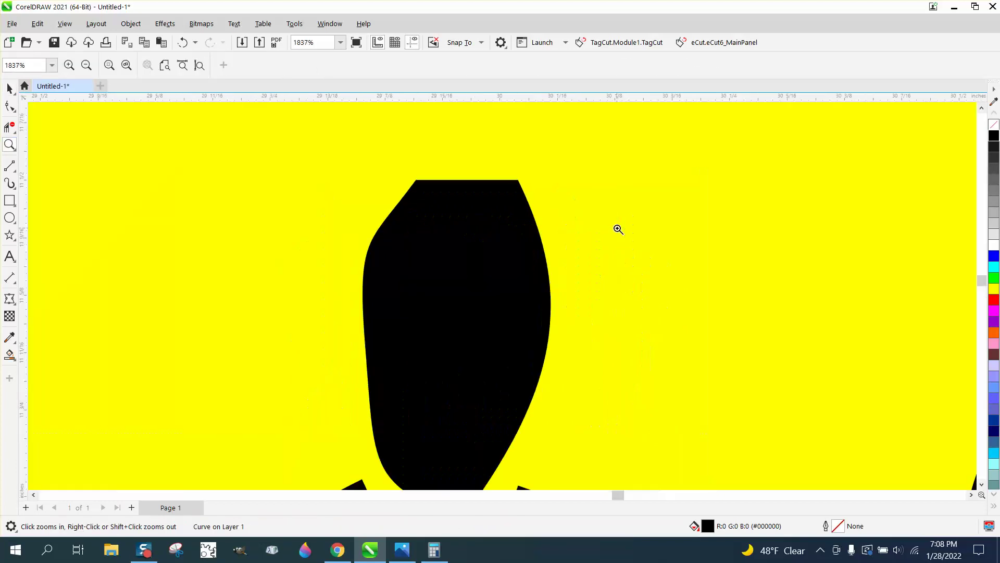
{"action": "left_click", "coordinate": [10, 110]}
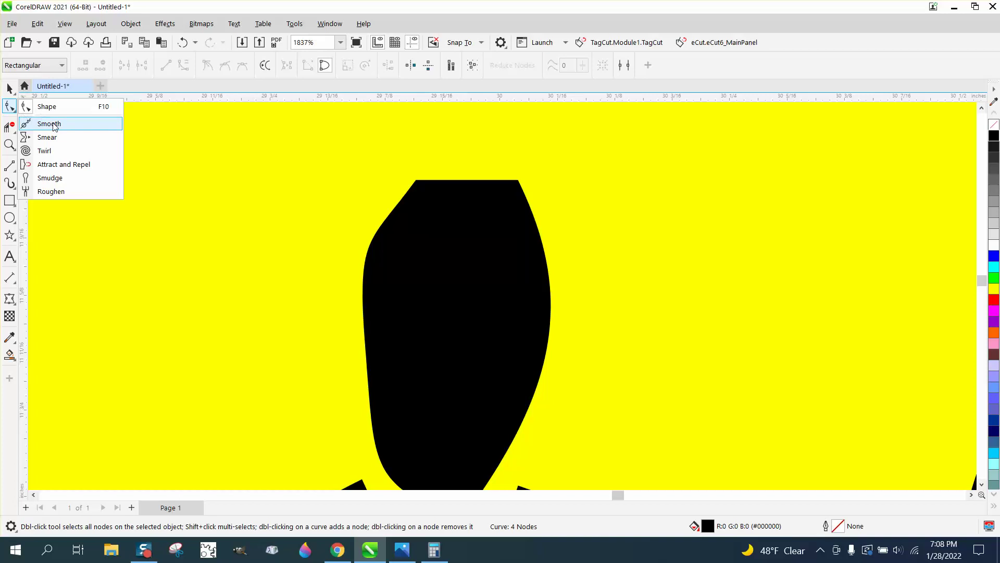
{"action": "left_click", "coordinate": [45, 123]}
{"action": "left_click_drag", "start_coordinate": [433, 181], "coordinate": [464, 192]}
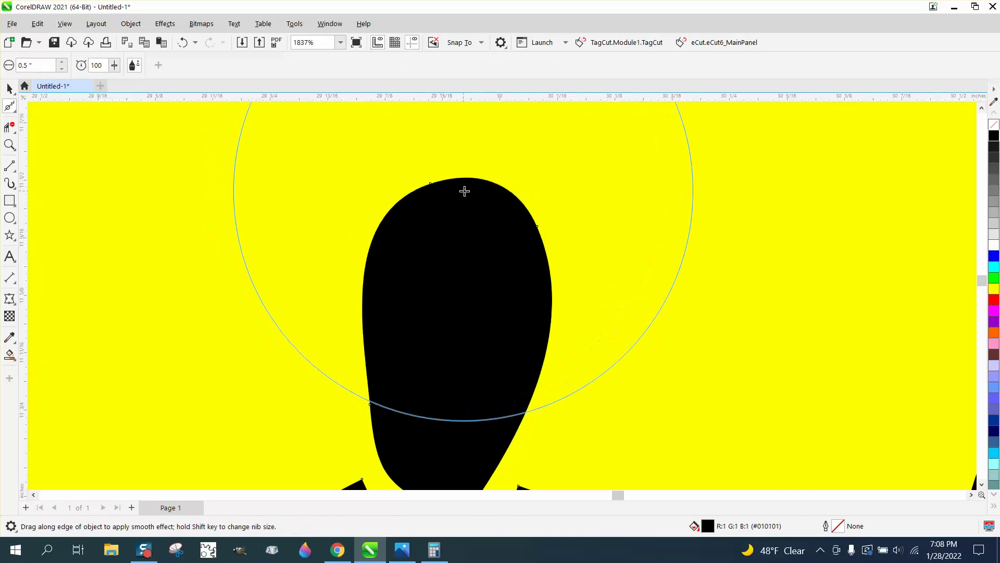
{"action": "scroll", "coordinate": [154, 141], "scroll_direction": "down", "scroll_amount": 4}
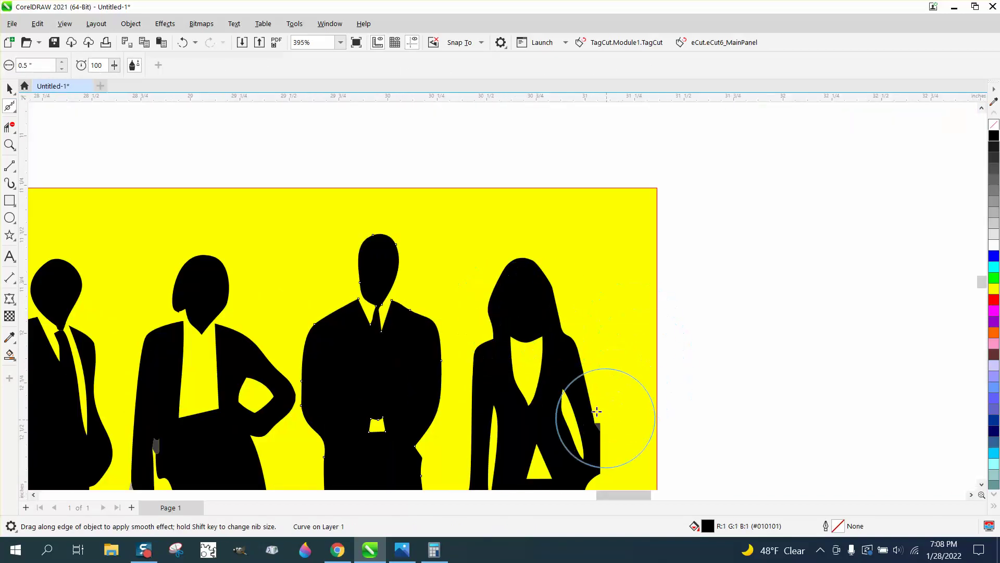
{"action": "scroll", "coordinate": [229, 239], "scroll_direction": "down", "scroll_amount": 1}
Select the three nodes of the grey triangle beside the woman's arm and delete it.
{"action": "left_click", "coordinate": [10, 144]}
{"action": "left_click_drag", "start_coordinate": [494, 377], "coordinate": [562, 420]}
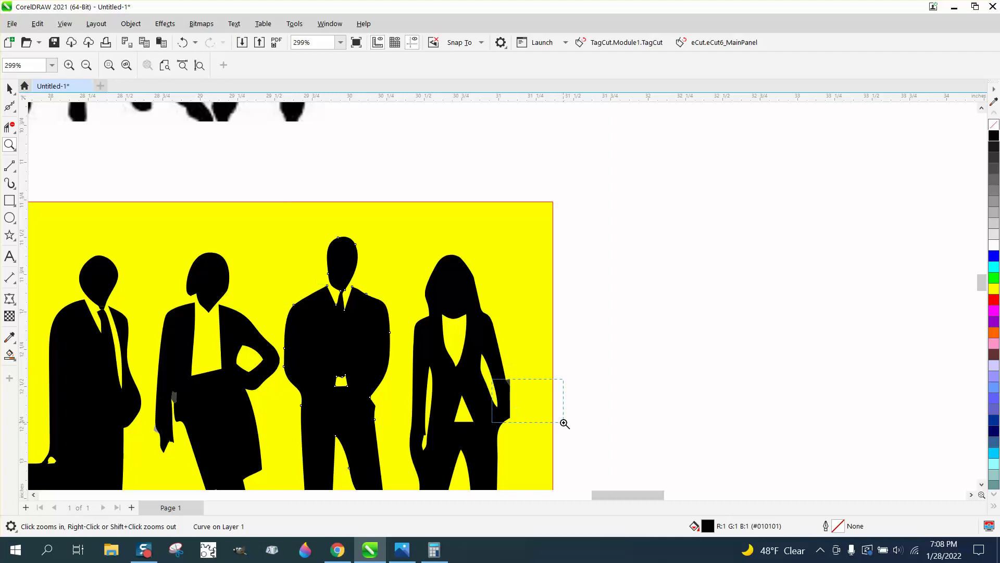
{"action": "left_click", "coordinate": [16, 116]}
{"action": "left_click", "coordinate": [47, 105]}
{"action": "left_click", "coordinate": [335, 134]}
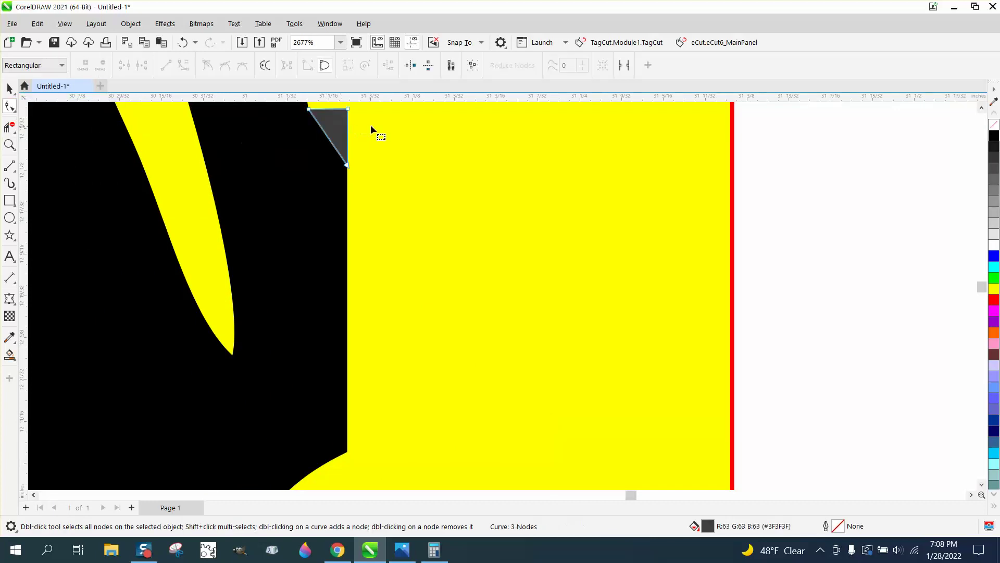
{"action": "scroll", "coordinate": [411, 150], "scroll_direction": "down", "scroll_amount": 2}
{"action": "left_click_drag", "start_coordinate": [384, 118], "coordinate": [339, 177]}
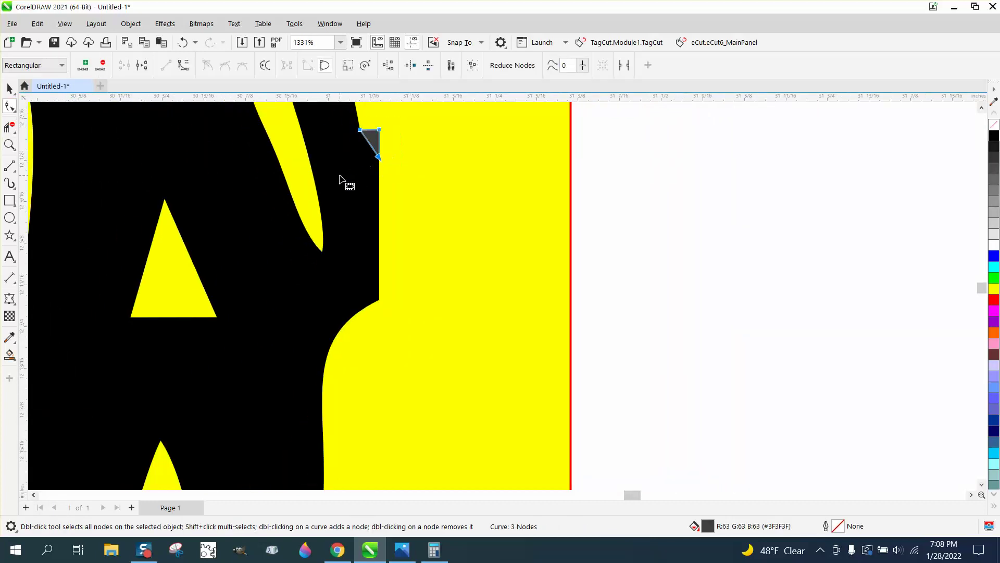
{"action": "key", "text": "Delete"}
Delete the jagged nodes on the woman's arm edge so it curves smoothly.
{"action": "left_click", "coordinate": [370, 157]}
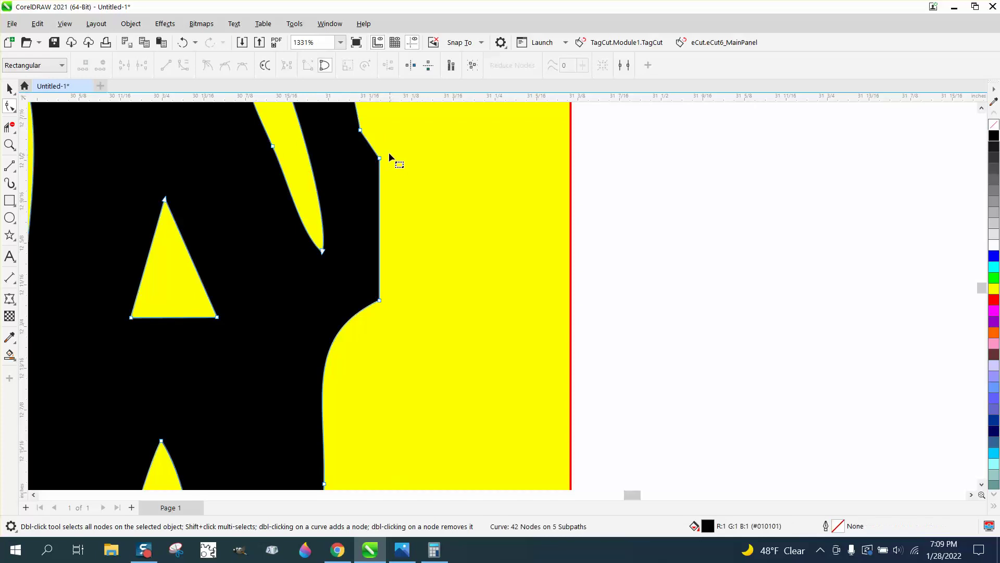
{"action": "left_click", "coordinate": [364, 318]}
{"action": "key", "text": "Delete"}
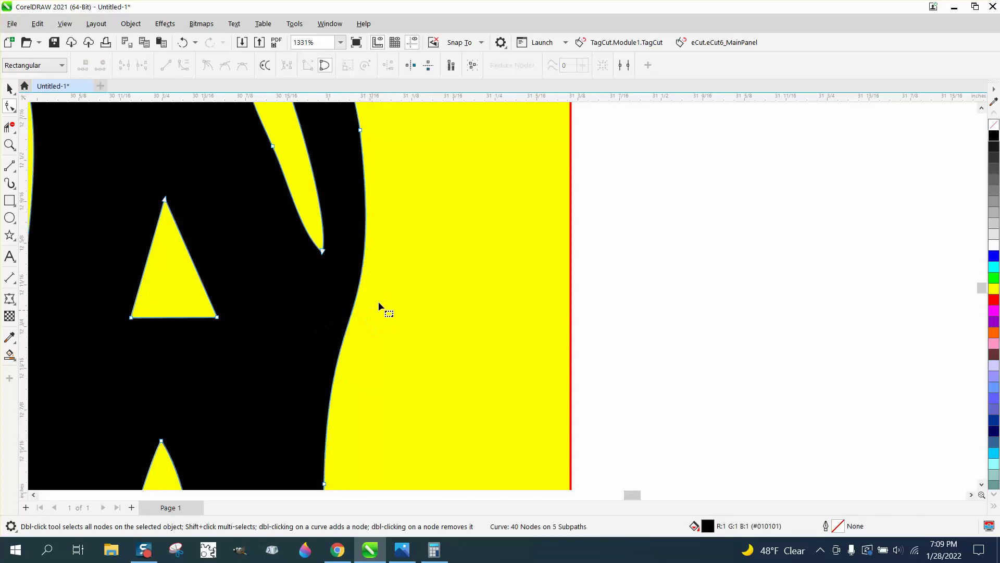
{"action": "scroll", "coordinate": [378, 301], "scroll_direction": "down", "scroll_amount": 1}
{"action": "scroll", "coordinate": [452, 286], "scroll_direction": "down", "scroll_amount": 4}
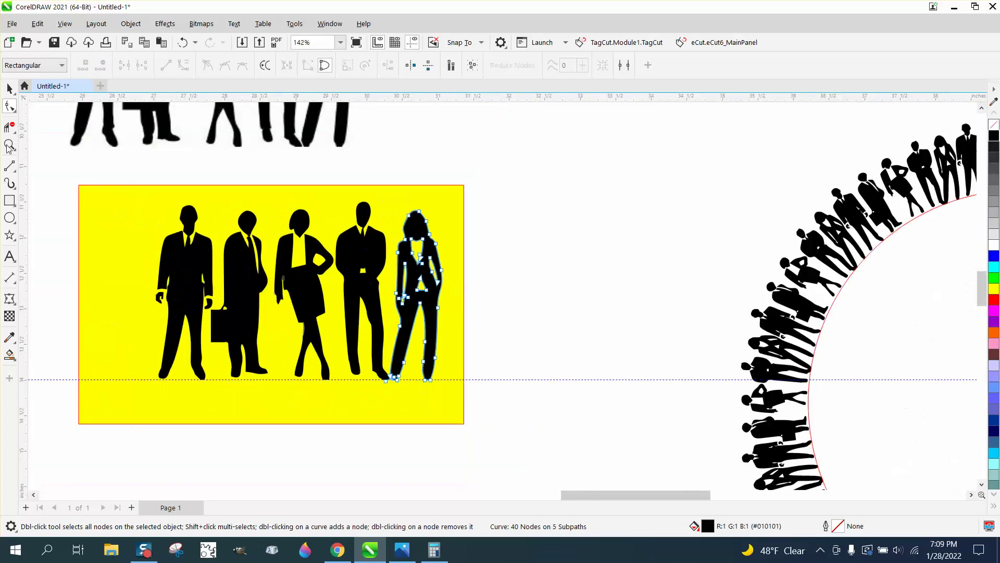
Delete the yellow background rectangle.
{"action": "left_click", "coordinate": [9, 89]}
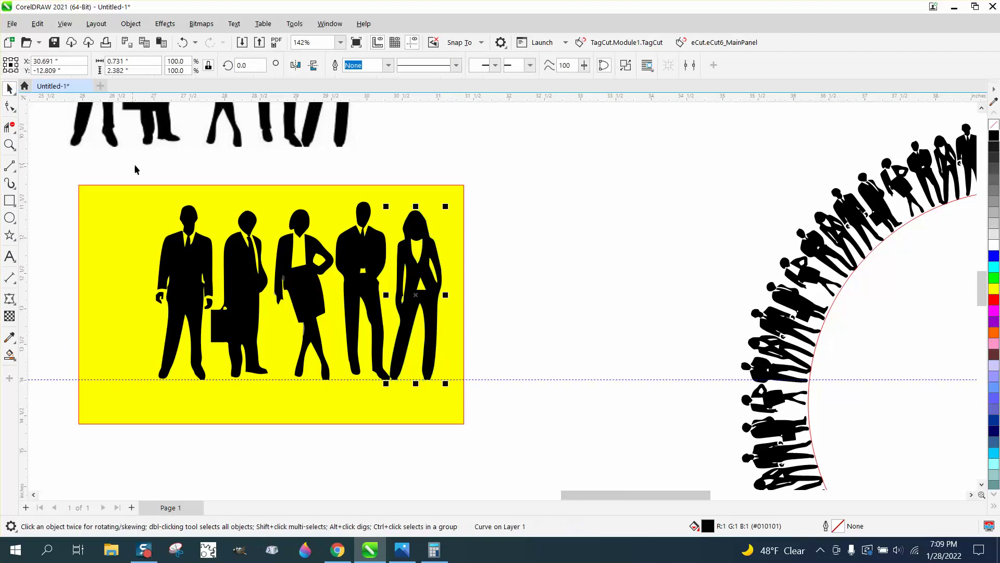
{"action": "left_click", "coordinate": [452, 245]}
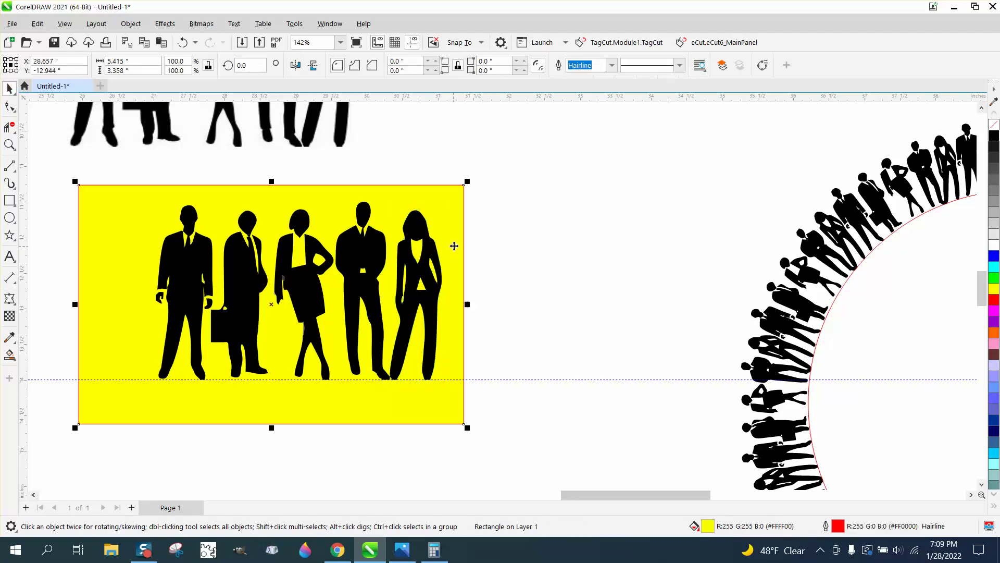
{"action": "key", "text": "Delete"}
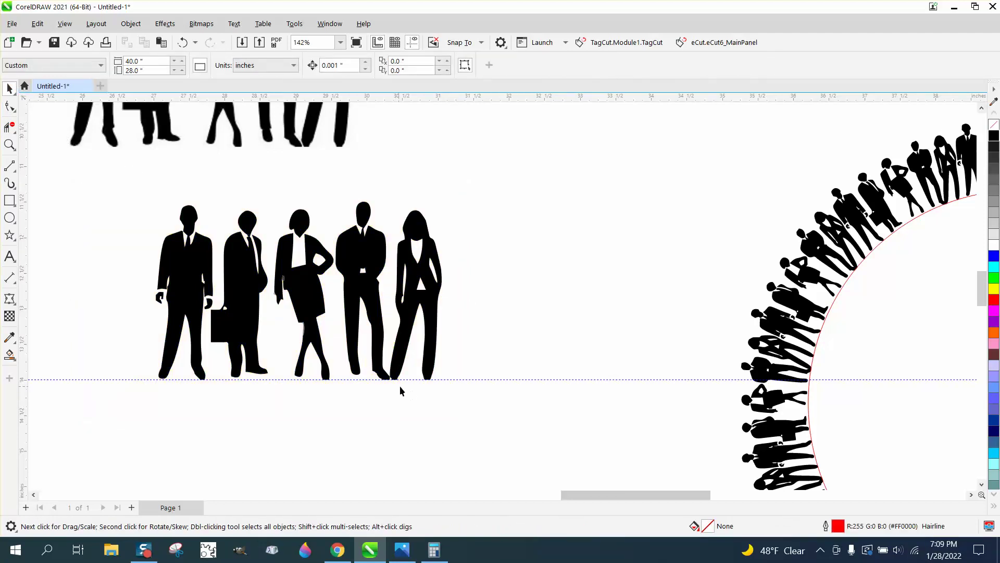
Place a horizontally mirrored copy of the leftmost man to the right of the woman.
{"action": "left_click_drag", "start_coordinate": [139, 197], "coordinate": [221, 386]}
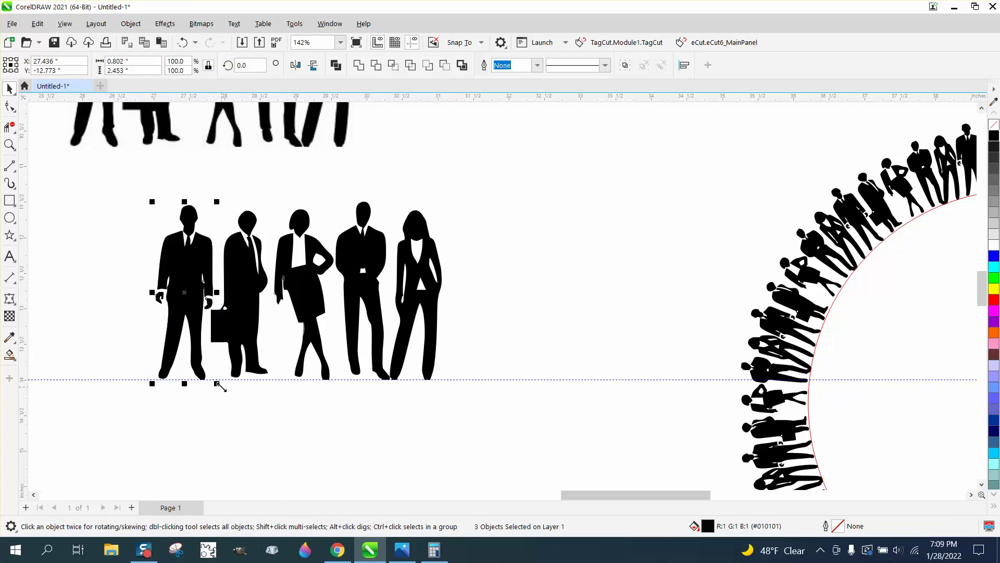
{"action": "left_click_drag", "start_coordinate": [182, 298], "coordinate": [473, 298]}
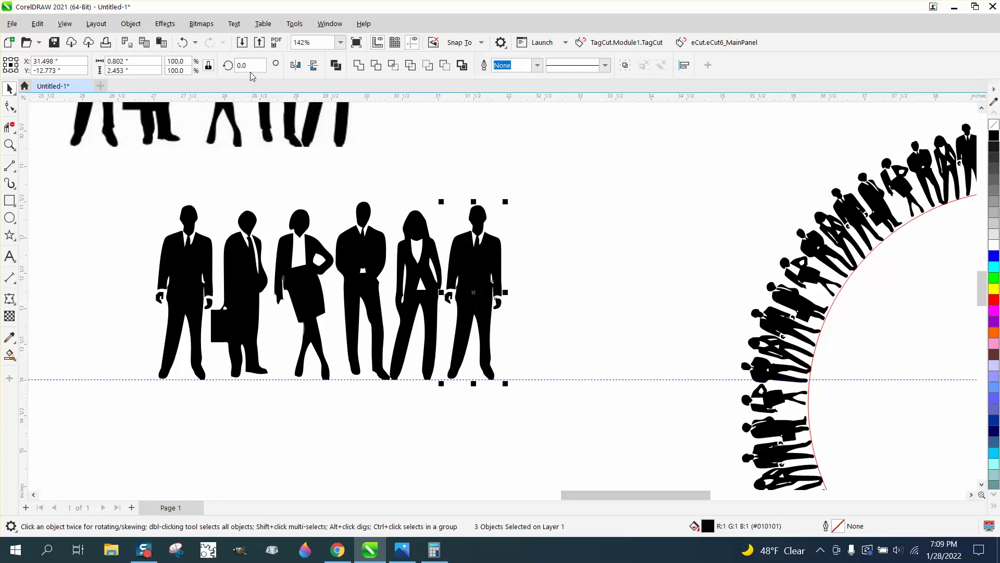
{"action": "left_click", "coordinate": [294, 66]}
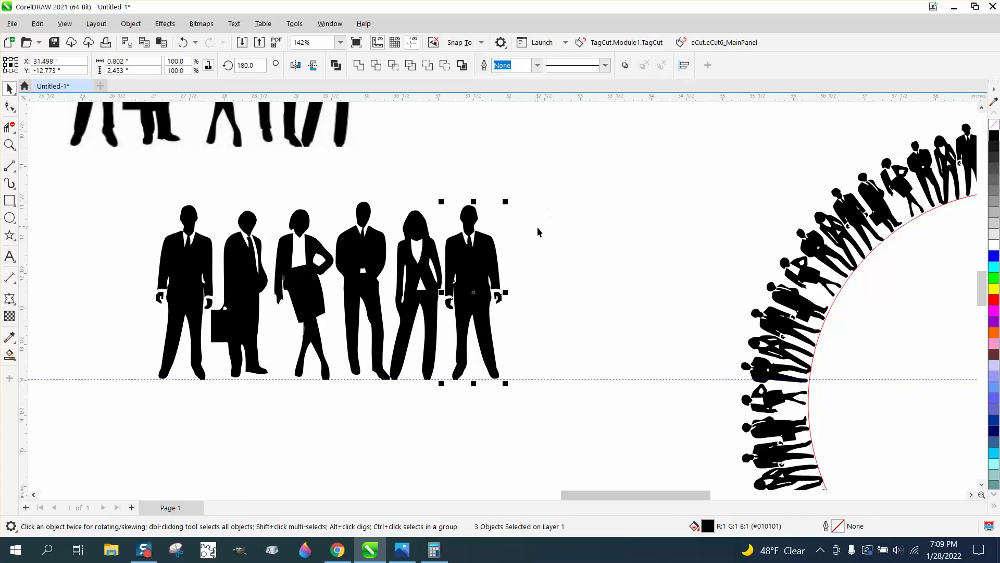
Reshape the new man's hands, pulling them up toward the sleeve cuffs.
{"action": "left_click", "coordinate": [9, 144]}
{"action": "left_click_drag", "start_coordinate": [441, 262], "coordinate": [549, 345]}
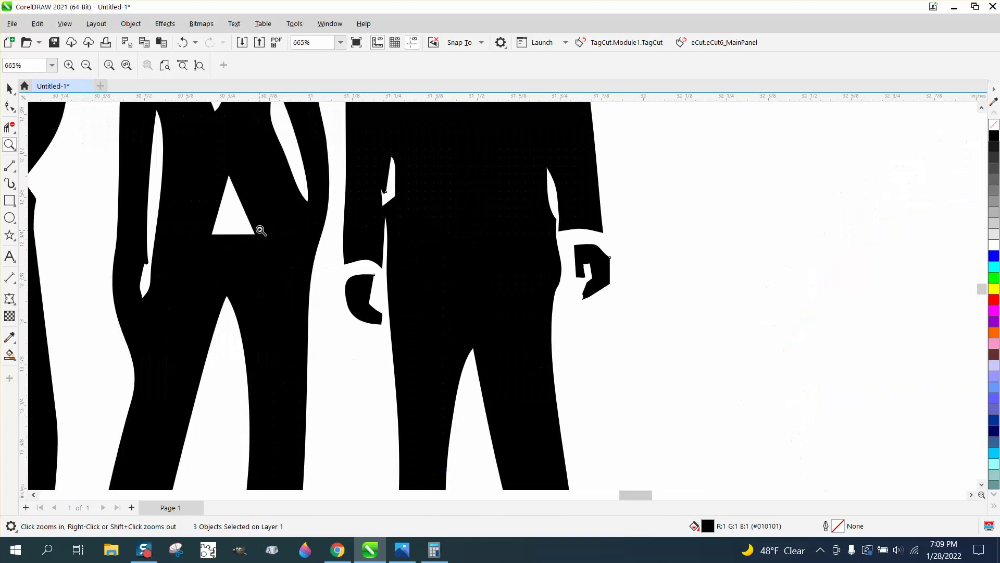
{"action": "left_click", "coordinate": [9, 107]}
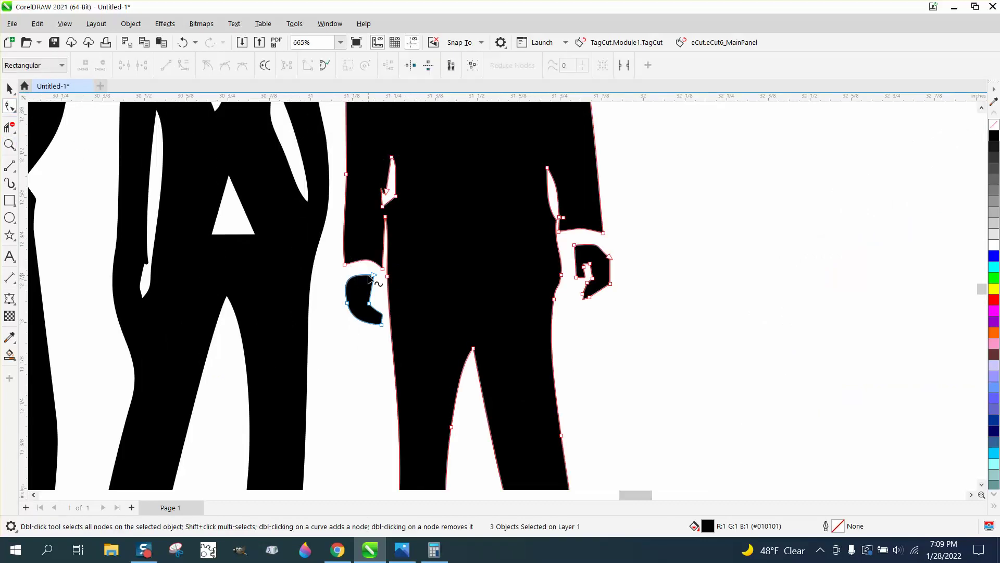
{"action": "left_click_drag", "start_coordinate": [373, 274], "coordinate": [355, 255]}
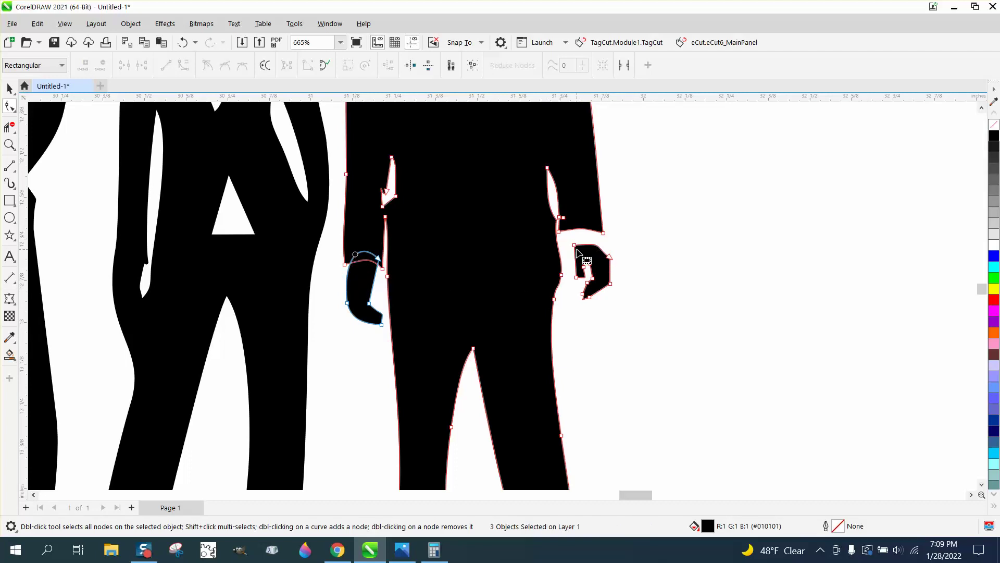
{"action": "left_click_drag", "start_coordinate": [574, 245], "coordinate": [569, 225]}
{"action": "left_click", "coordinate": [607, 257]}
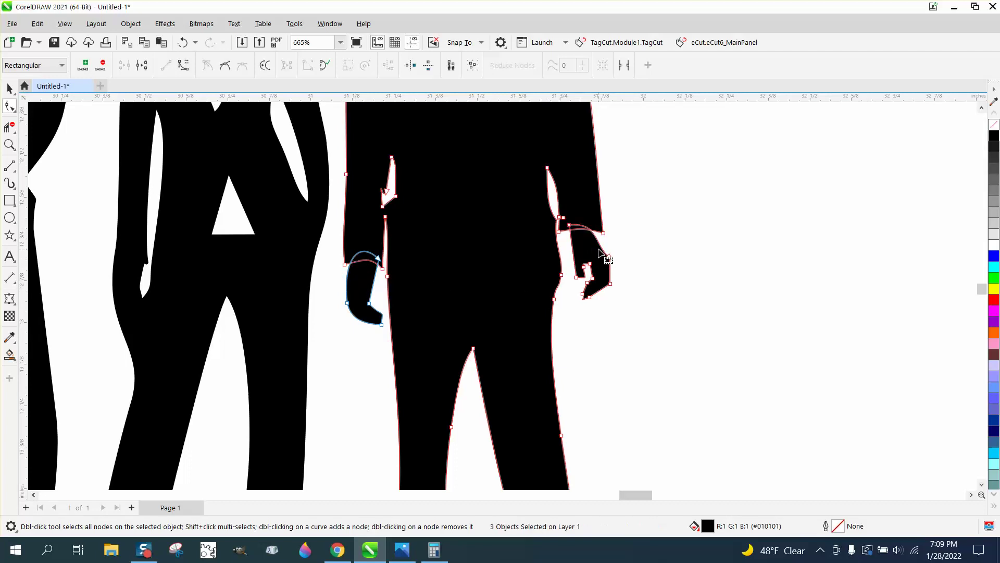
{"action": "scroll", "coordinate": [558, 320], "scroll_direction": "down", "scroll_amount": 2}
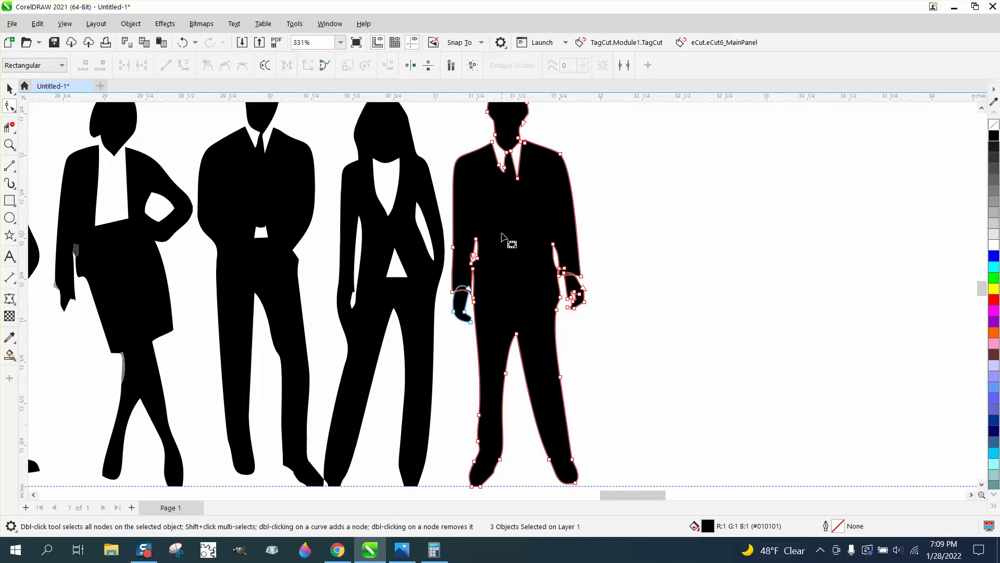
Stretch the two white lapel notches down into long, narrow points.
{"action": "left_click", "coordinate": [10, 144]}
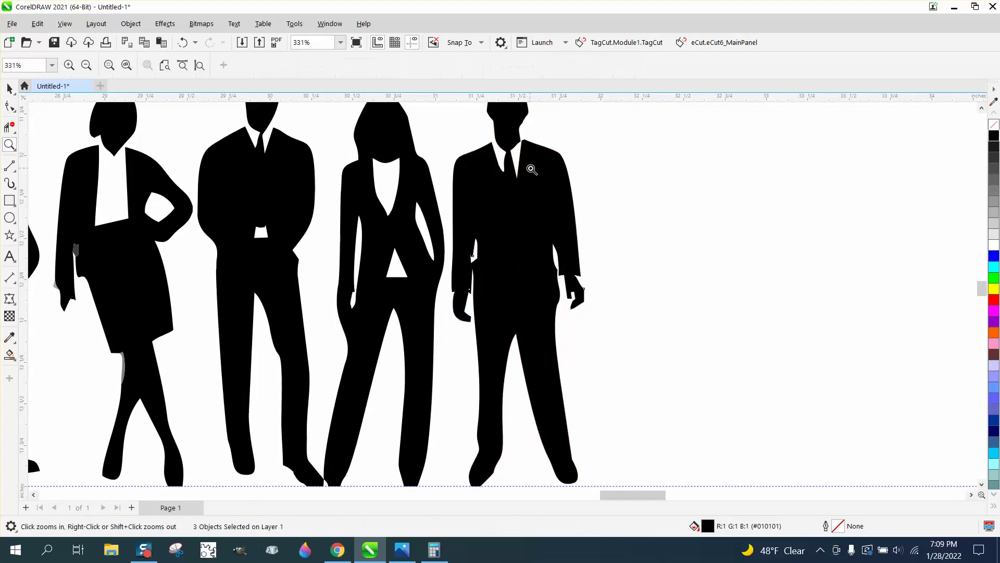
{"action": "left_click_drag", "start_coordinate": [473, 151], "coordinate": [605, 248]}
{"action": "left_click", "coordinate": [9, 107]}
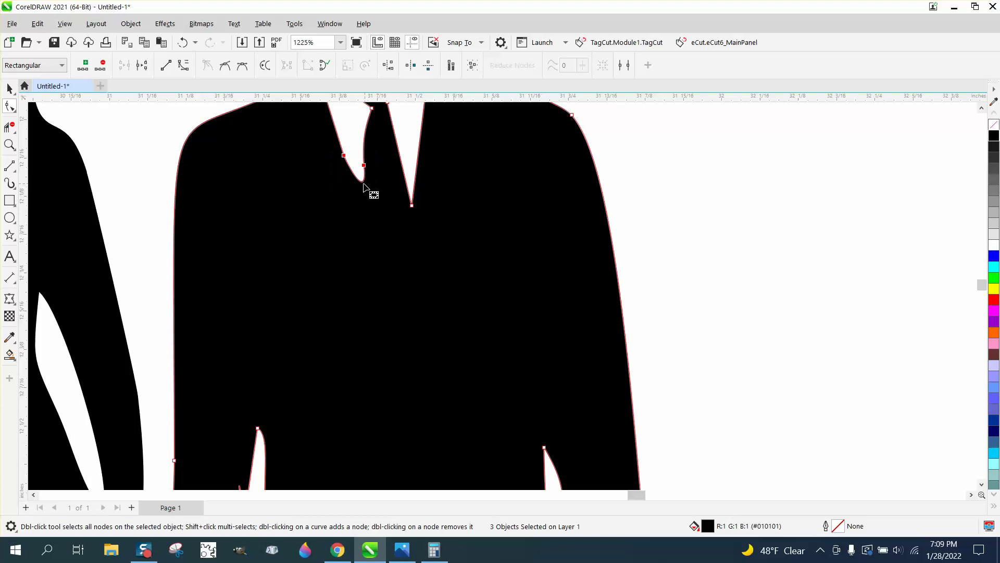
{"action": "left_click", "coordinate": [370, 203]}
{"action": "left_click_drag", "start_coordinate": [359, 183], "coordinate": [366, 271]}
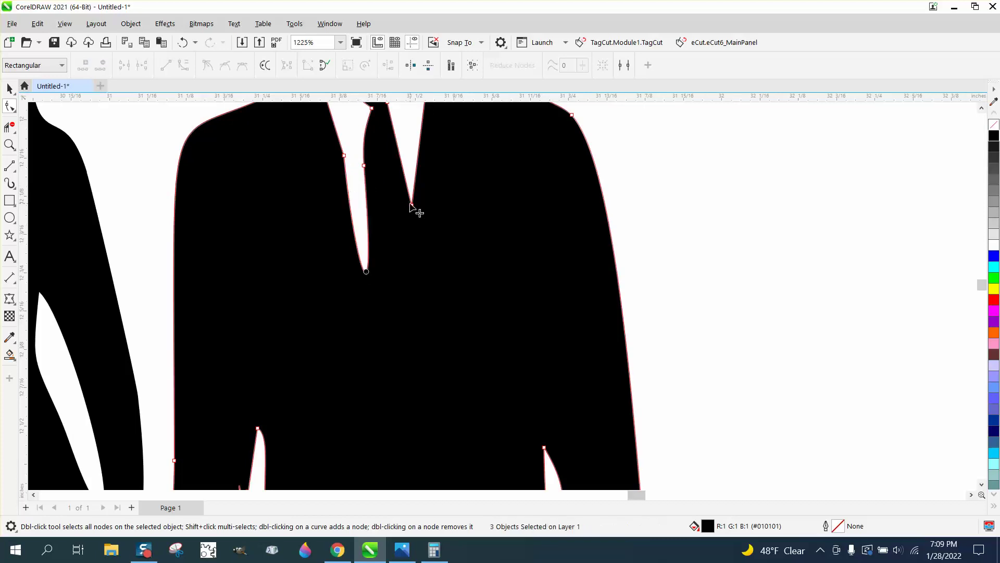
{"action": "left_click_drag", "start_coordinate": [412, 205], "coordinate": [415, 263]}
{"action": "scroll", "coordinate": [415, 263], "scroll_direction": "down", "scroll_amount": 1}
{"action": "scroll", "coordinate": [411, 264], "scroll_direction": "down", "scroll_amount": 4}
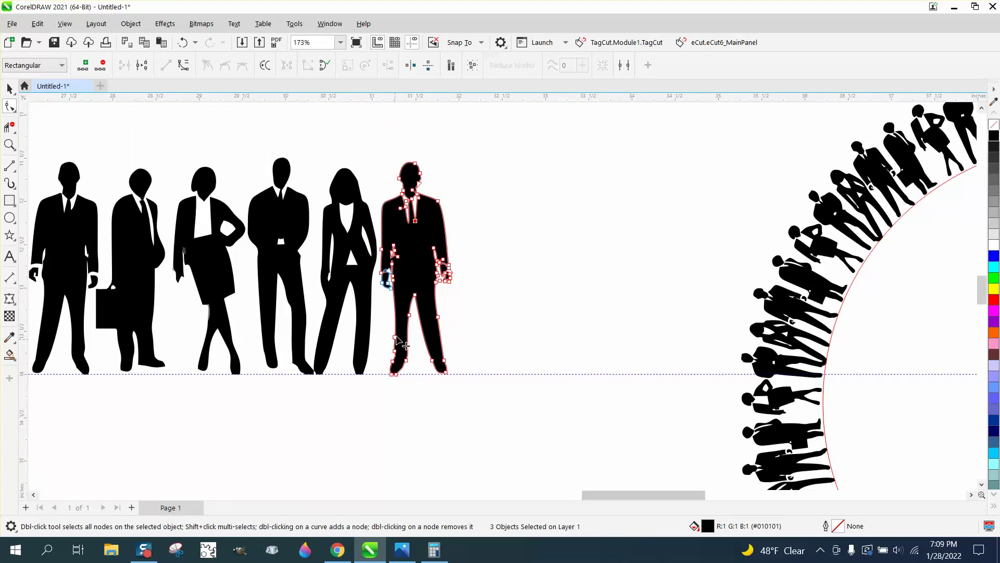
{"action": "left_click", "coordinate": [8, 86]}
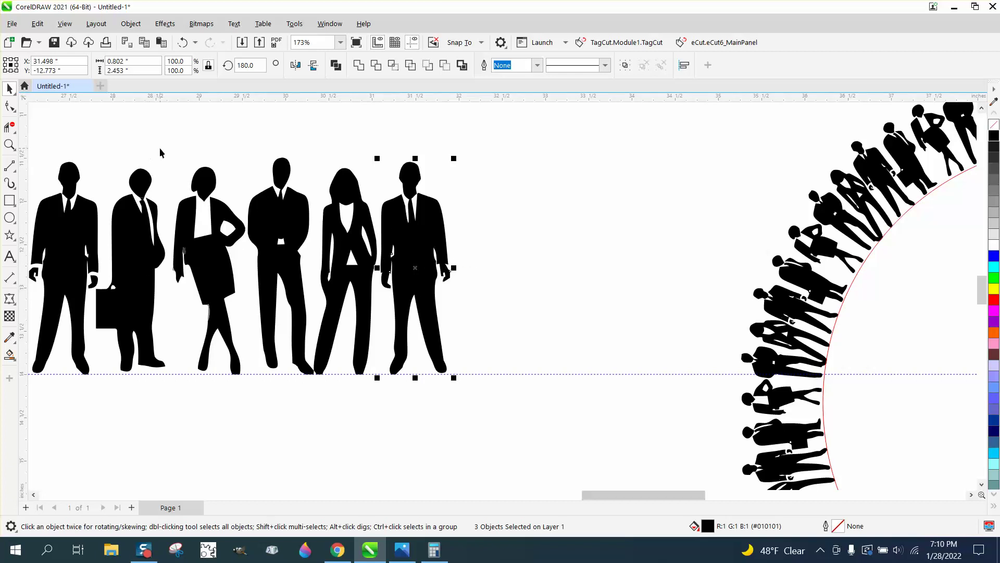
Zoom in and delete the grey crescent sliver on the figure.
{"action": "left_click_drag", "start_coordinate": [160, 149], "coordinate": [257, 393]}
{"action": "left_click_drag", "start_coordinate": [259, 400], "coordinate": [260, 399]}
{"action": "left_click", "coordinate": [10, 144]}
{"action": "left_click_drag", "start_coordinate": [207, 290], "coordinate": [252, 328]}
{"action": "left_click", "coordinate": [9, 88]}
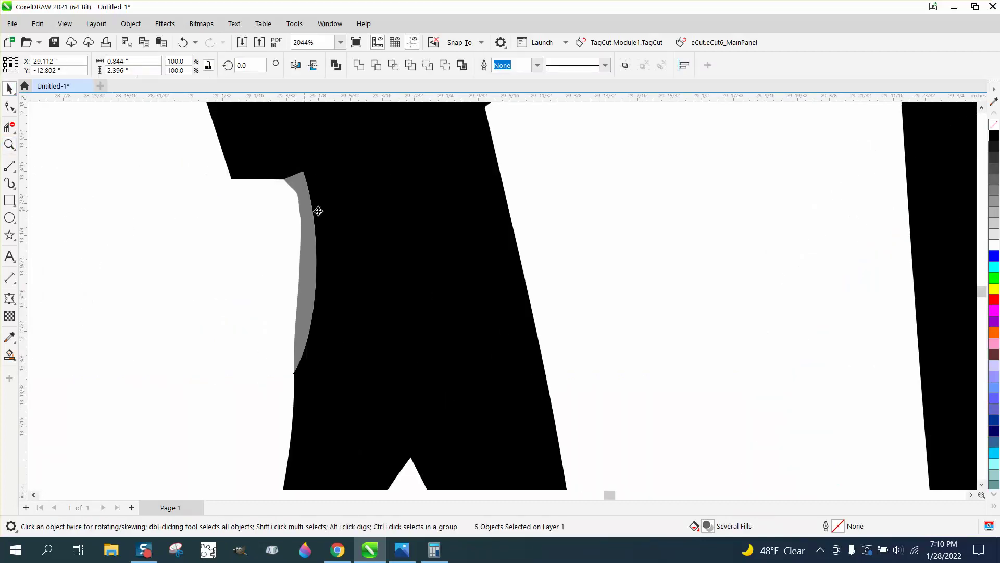
{"action": "left_click", "coordinate": [310, 241]}
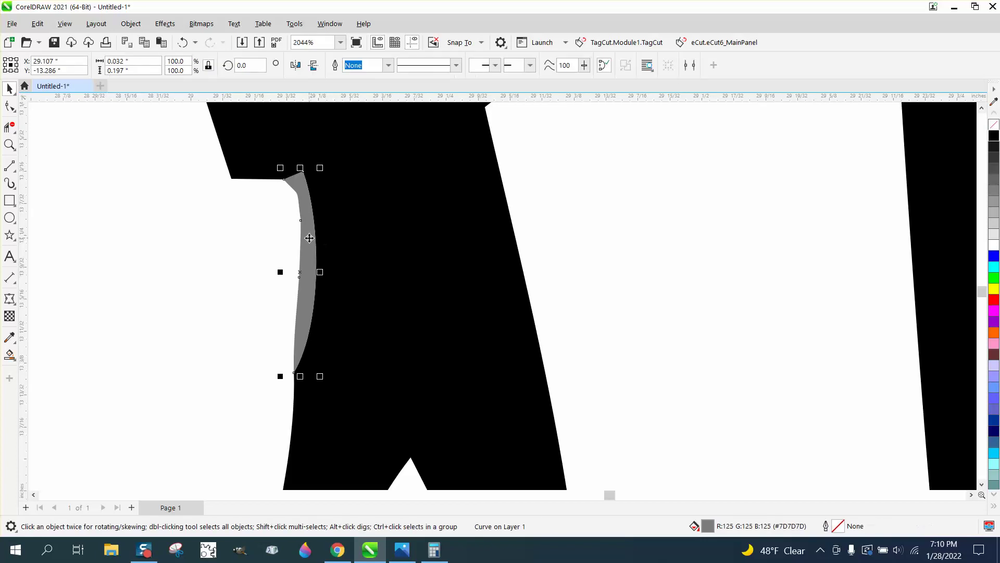
{"action": "key", "text": "Delete"}
{"action": "scroll", "coordinate": [312, 243], "scroll_direction": "down", "scroll_amount": 7}
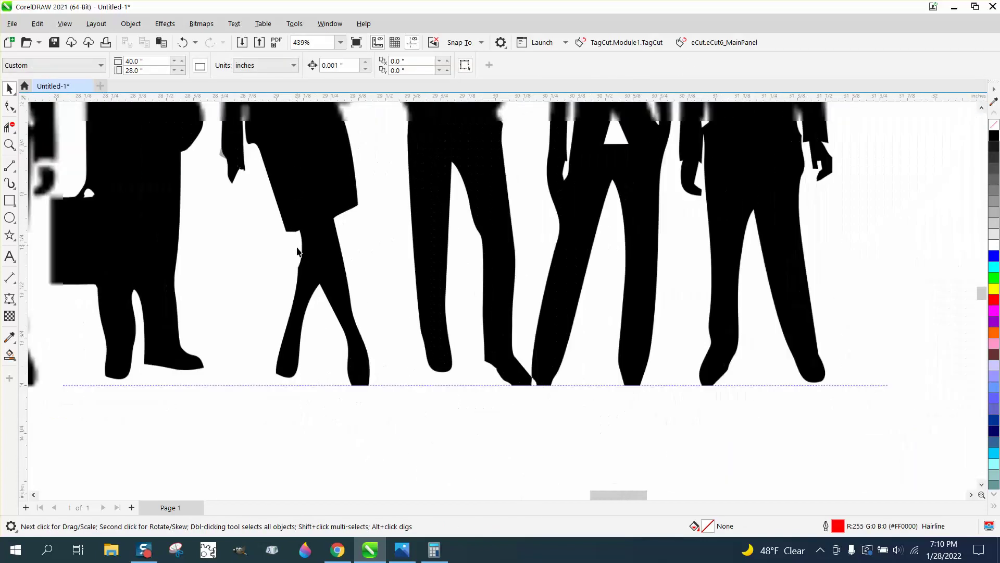
Place a horizontally mirrored copy of the skirted woman at the row's right end.
{"action": "left_click_drag", "start_coordinate": [301, 224], "coordinate": [341, 316]}
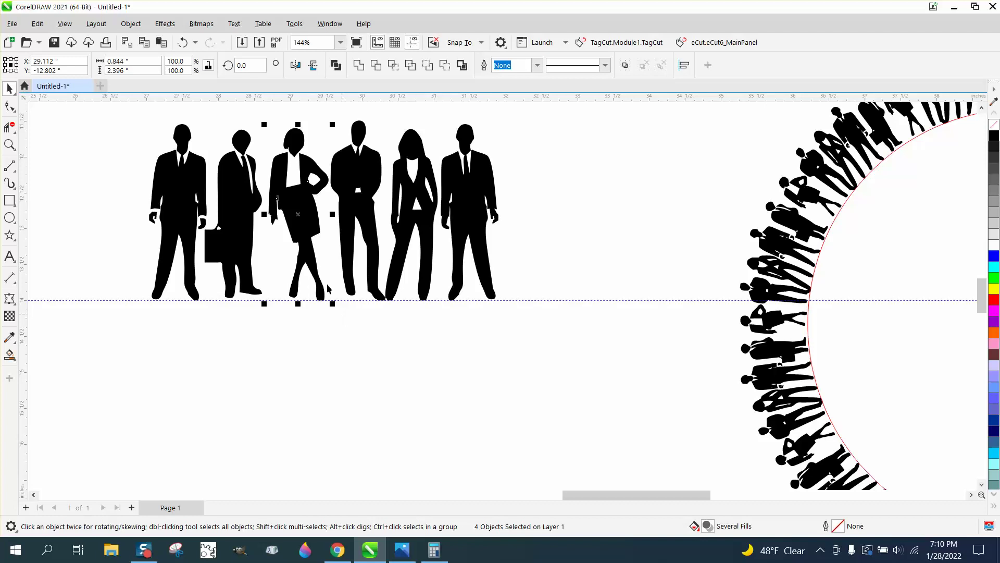
{"action": "left_click_drag", "start_coordinate": [305, 215], "coordinate": [533, 222]}
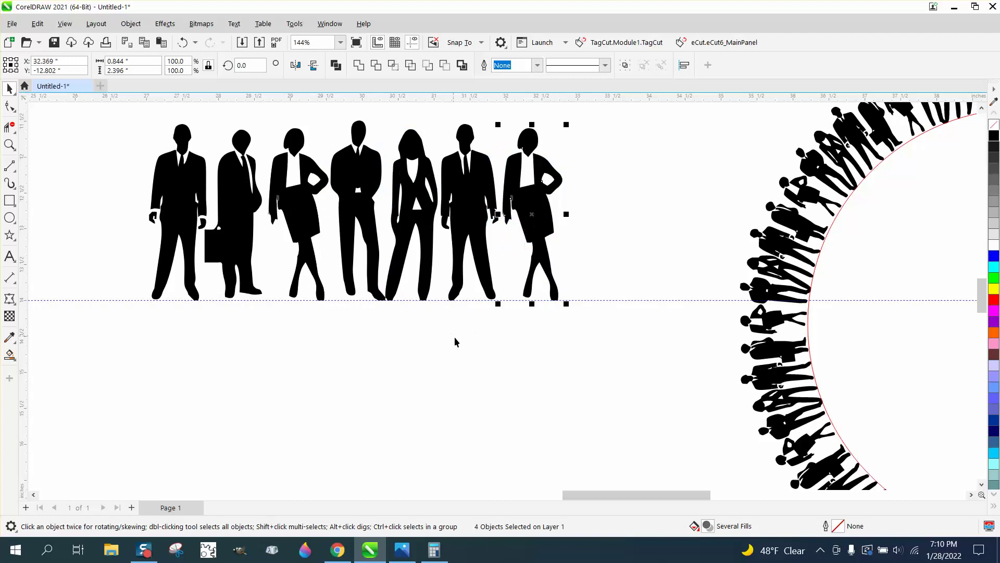
{"action": "left_click", "coordinate": [295, 65]}
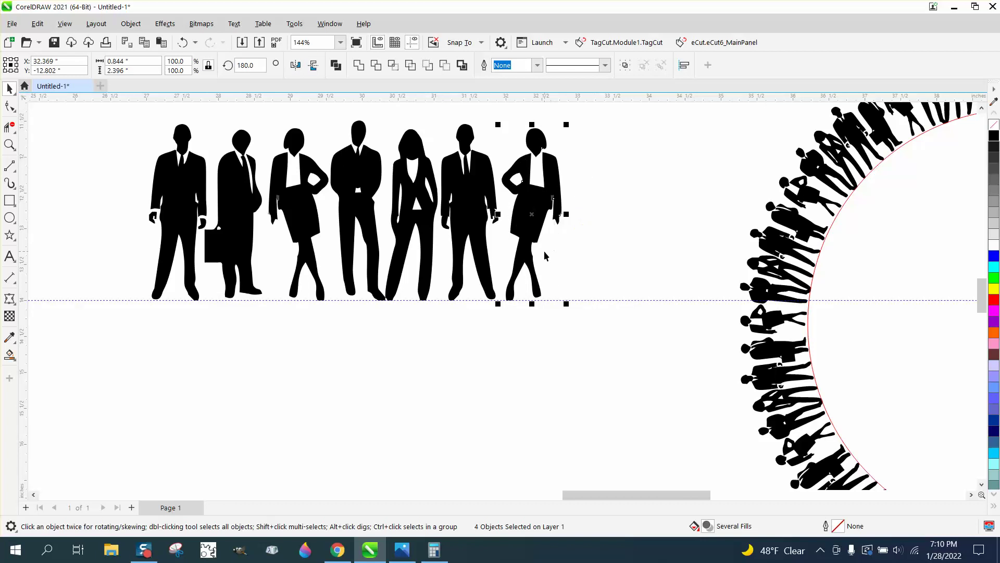
Group the seven figures with Ctrl+G and scale the group to 37.1%.
{"action": "left_click_drag", "start_coordinate": [108, 108], "coordinate": [618, 343]}
{"action": "key", "text": "ctrl+g"}
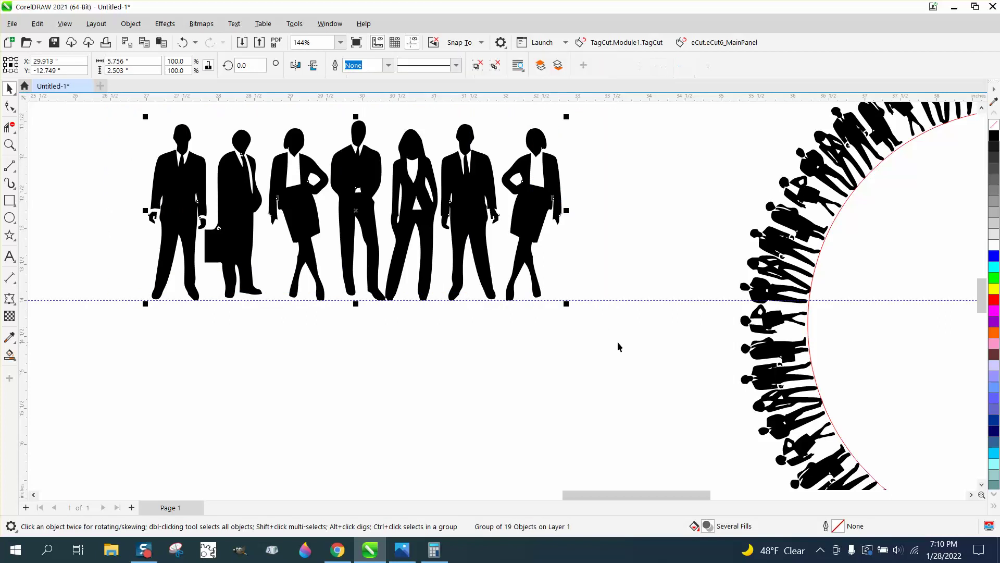
{"action": "scroll", "coordinate": [536, 297], "scroll_direction": "down", "scroll_amount": 3}
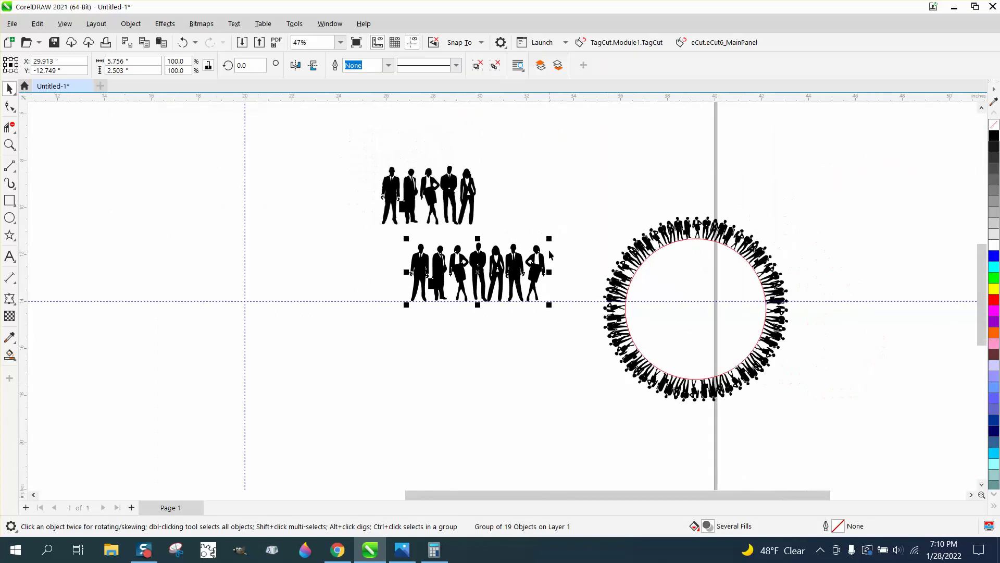
{"action": "left_click_drag", "start_coordinate": [550, 240], "coordinate": [588, 186]}
Move the bitmap aside and draw a 7.14-inch circle centred on the guide crossing.
{"action": "left_click_drag", "start_coordinate": [443, 203], "coordinate": [810, 145]}
{"action": "left_click", "coordinate": [9, 218]}
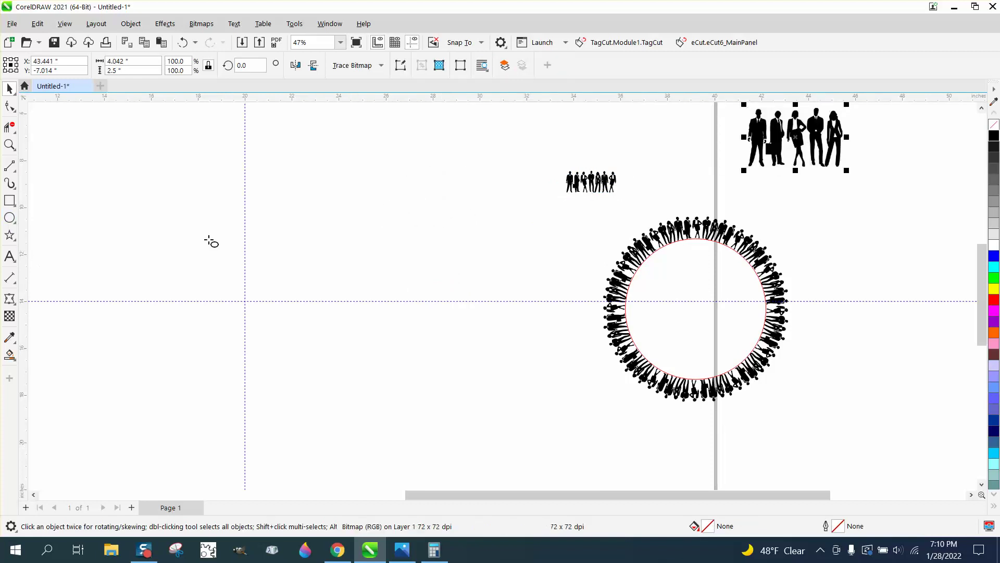
{"action": "left_click_drag", "start_coordinate": [415, 234], "coordinate": [247, 352]}
{"action": "key", "text": "p"}
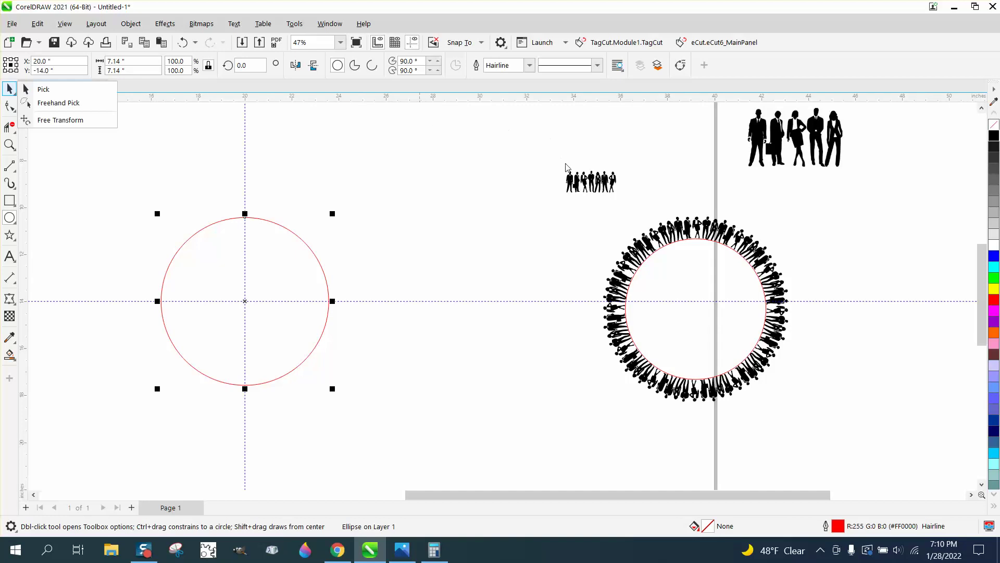
Centre the seven-figure group on the red circle and top-align it to the circle.
{"action": "left_click", "coordinate": [594, 180]}
{"action": "key", "text": "p"}
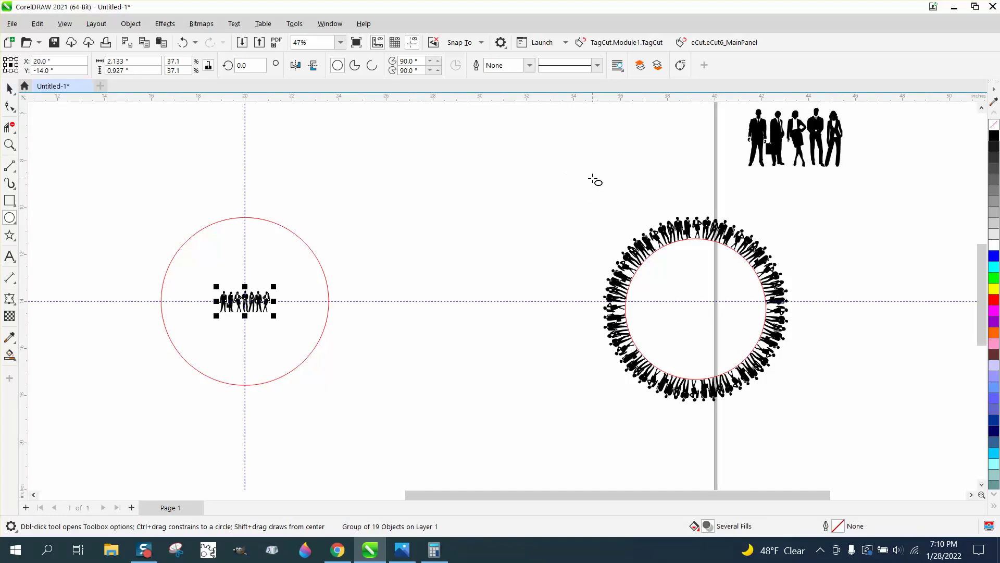
{"action": "left_click", "coordinate": [10, 88]}
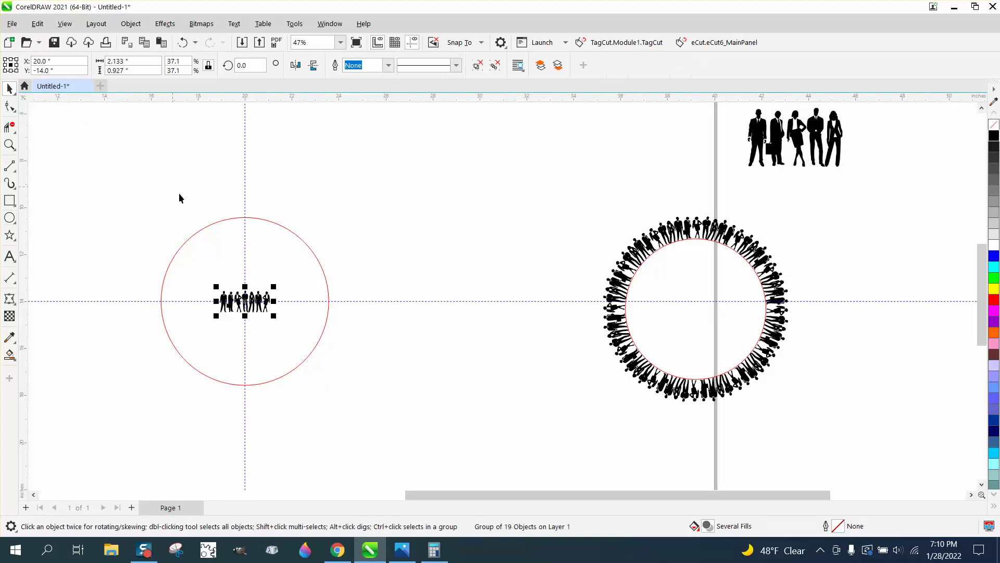
{"action": "left_click", "coordinate": [206, 228], "text": "shift"}
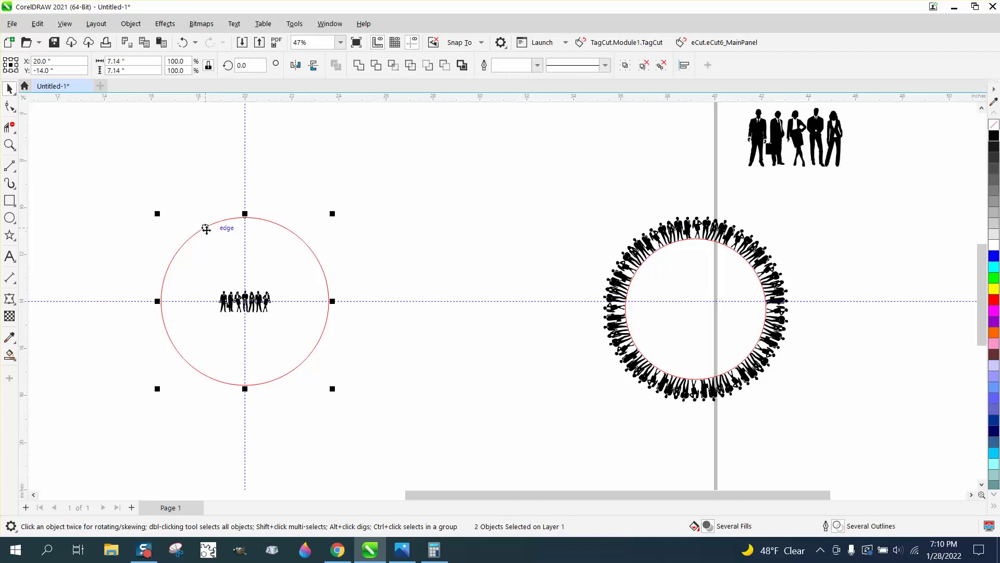
{"action": "key", "text": "t"}
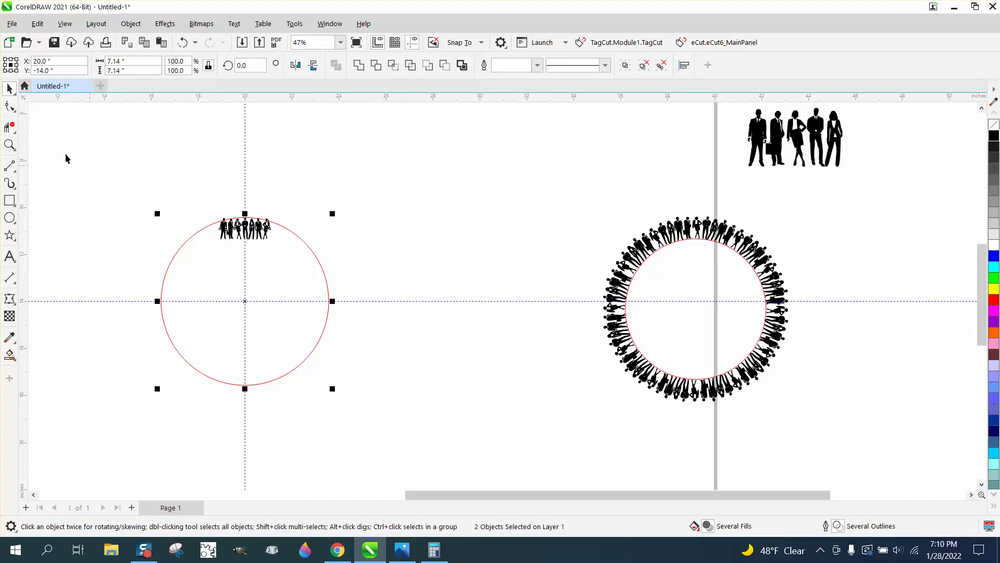
Raise the group so its feet rest on the circle's upper edge.
{"action": "left_click", "coordinate": [9, 144]}
{"action": "left_click_drag", "start_coordinate": [359, 267], "coordinate": [359, 268]}
{"action": "key", "text": "space"}
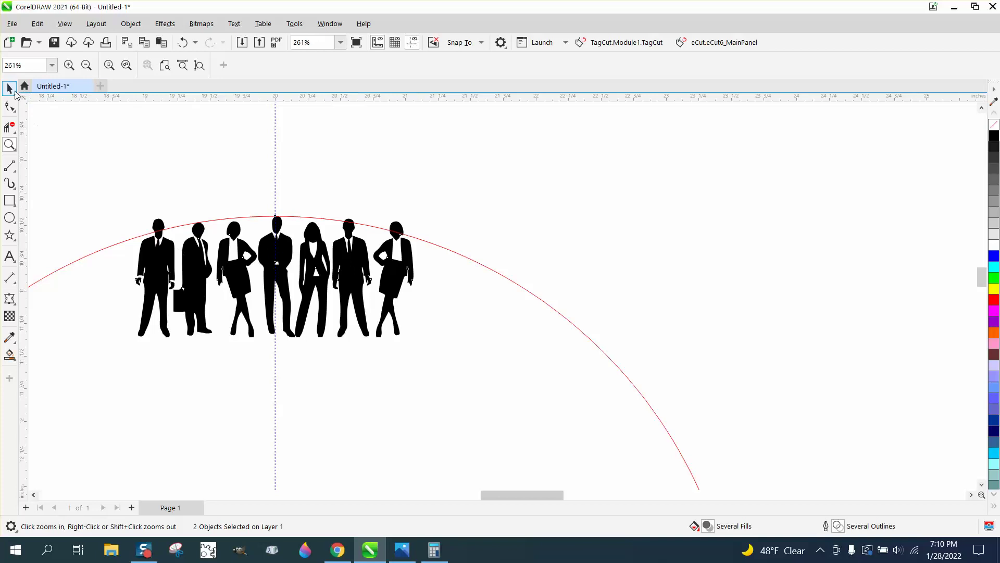
{"action": "left_click", "coordinate": [333, 207]}
{"action": "left_click", "coordinate": [399, 259]}
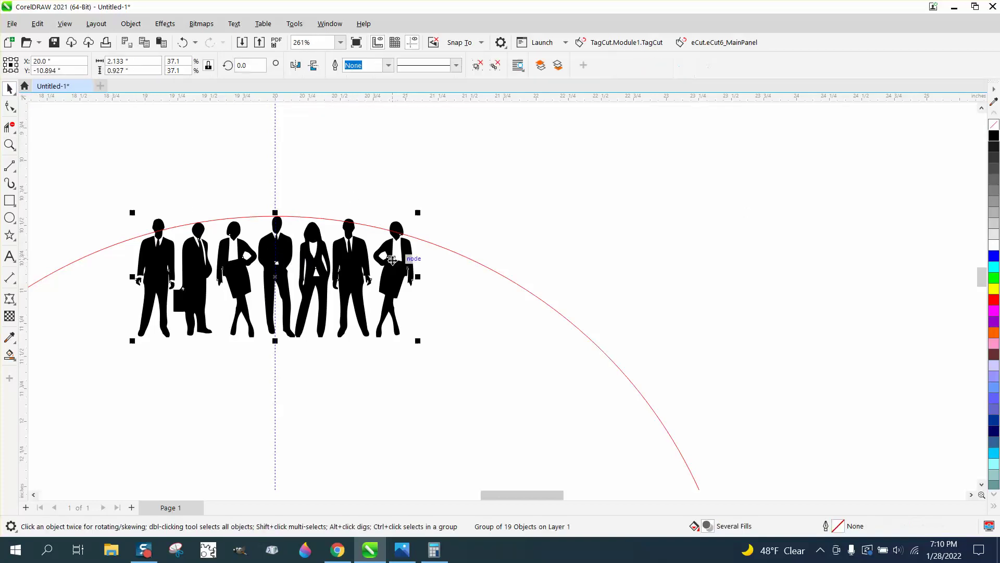
{"action": "left_click_drag", "start_coordinate": [272, 276], "coordinate": [278, 155]}
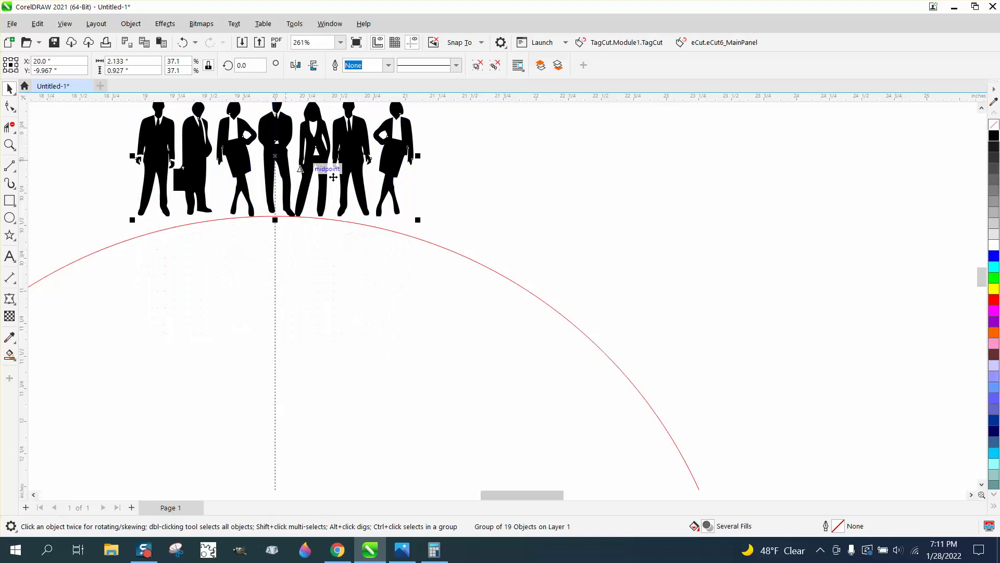
{"action": "scroll", "coordinate": [387, 260], "scroll_direction": "down", "scroll_amount": 1}
{"action": "scroll", "coordinate": [476, 217], "scroll_direction": "down", "scroll_amount": 4}
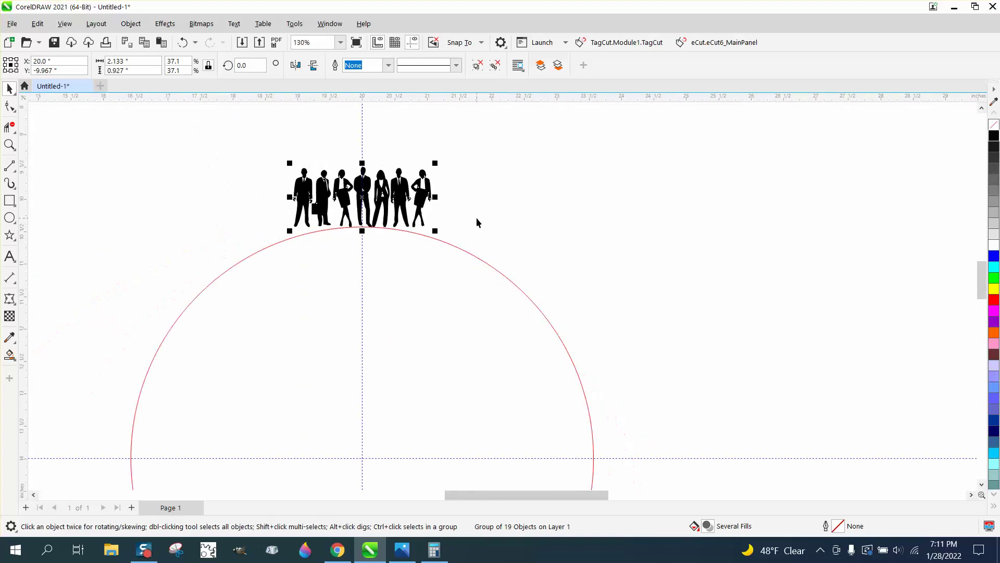
{"action": "left_click", "coordinate": [9, 145]}
{"action": "left_click_drag", "start_coordinate": [236, 146], "coordinate": [600, 317]}
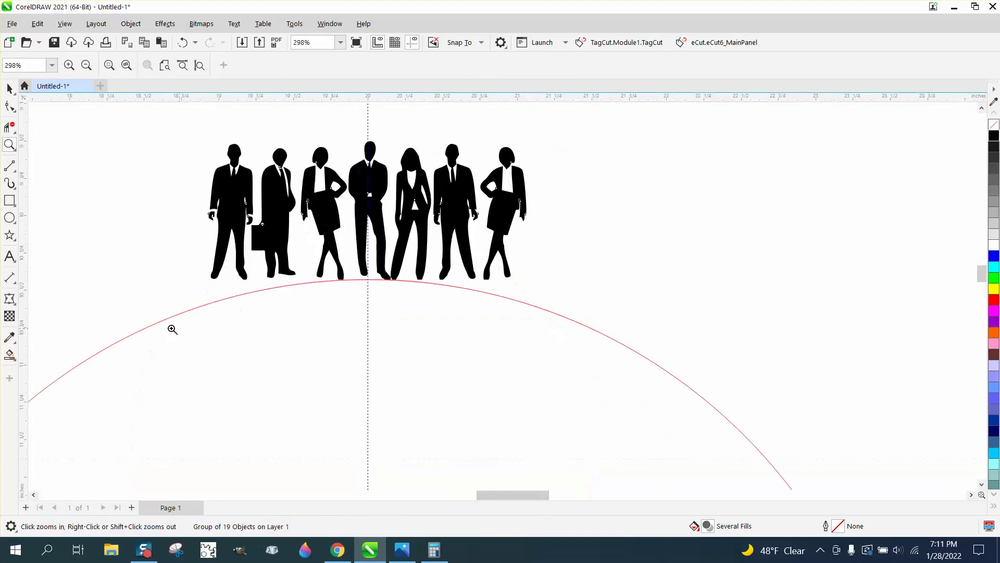
Apply an envelope to the figures and curve its bottom edge to follow the red arc.
{"action": "left_click", "coordinate": [11, 300]}
{"action": "left_click", "coordinate": [9, 299]}
{"action": "left_click", "coordinate": [47, 358]}
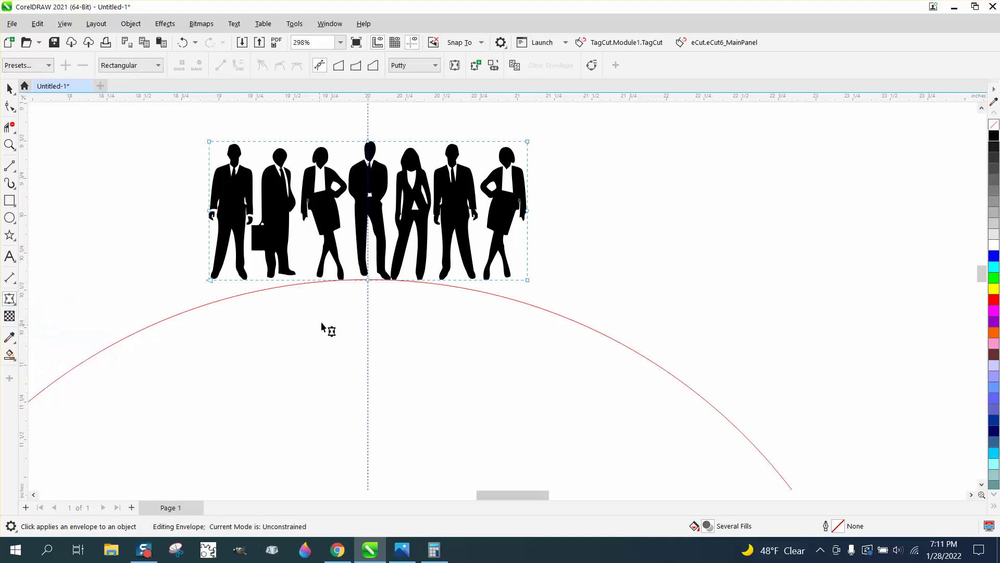
{"action": "left_click_drag", "start_coordinate": [175, 189], "coordinate": [560, 246]}
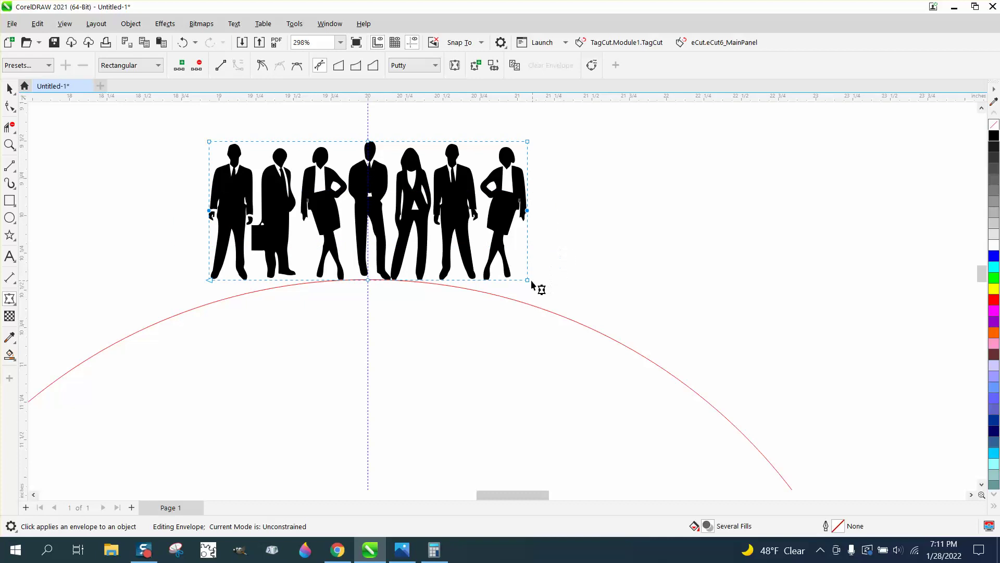
{"action": "left_click_drag", "start_coordinate": [527, 280], "coordinate": [528, 304]}
{"action": "left_click_drag", "start_coordinate": [209, 280], "coordinate": [261, 287]}
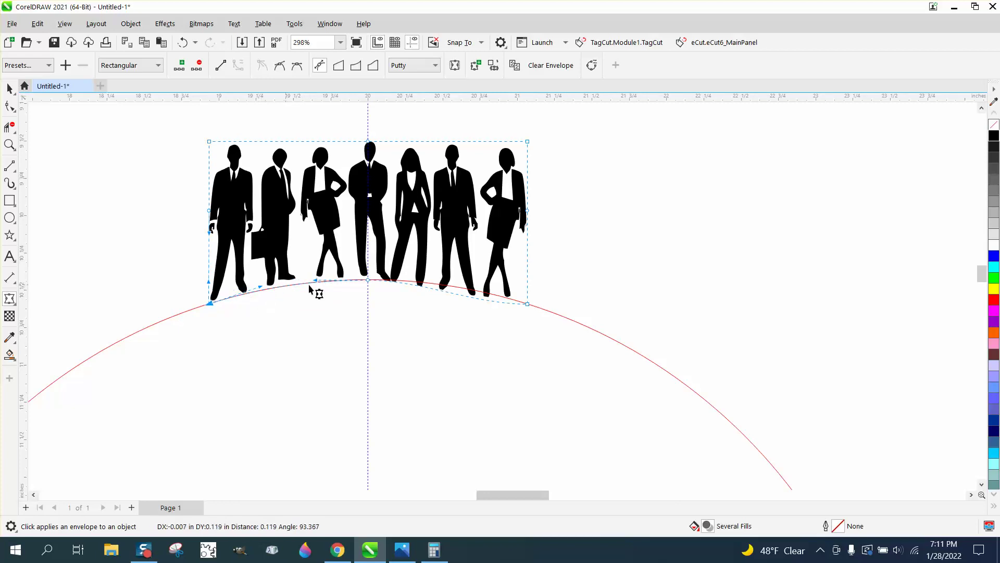
{"action": "left_click", "coordinate": [526, 304]}
{"action": "left_click", "coordinate": [475, 297]}
{"action": "left_click_drag", "start_coordinate": [475, 295], "coordinate": [475, 286]}
Pull the envelope's bottom corners inward and straighten its left and right sides.
{"action": "scroll", "coordinate": [448, 293], "scroll_direction": "down", "scroll_amount": 2}
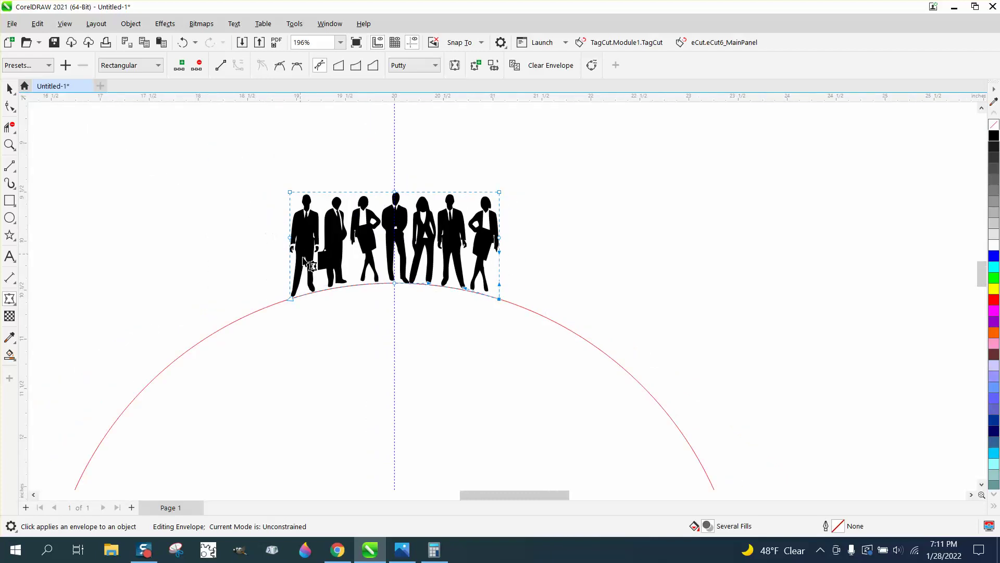
{"action": "left_click_drag", "start_coordinate": [290, 300], "coordinate": [293, 297]}
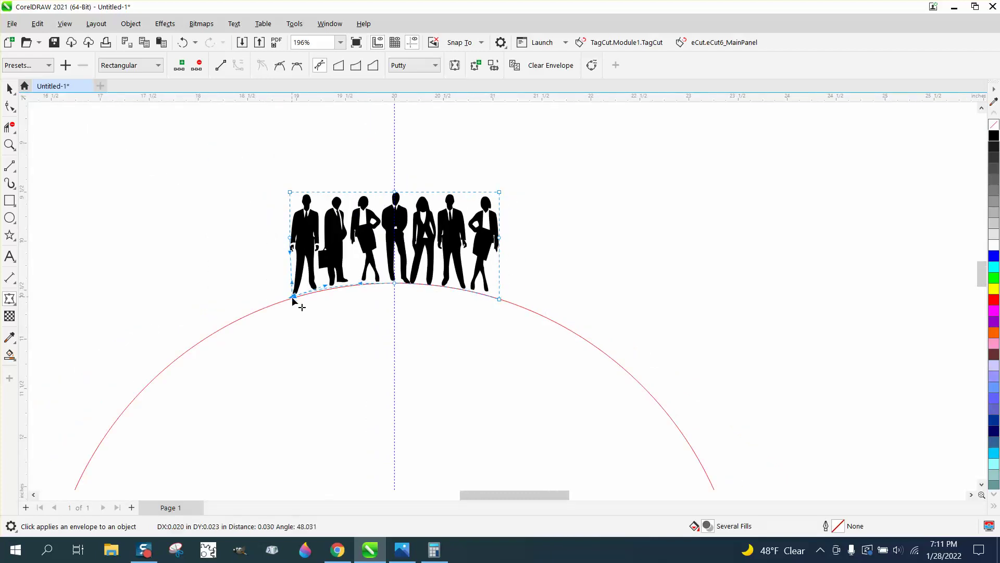
{"action": "left_click", "coordinate": [290, 237]}
{"action": "left_click", "coordinate": [310, 248]}
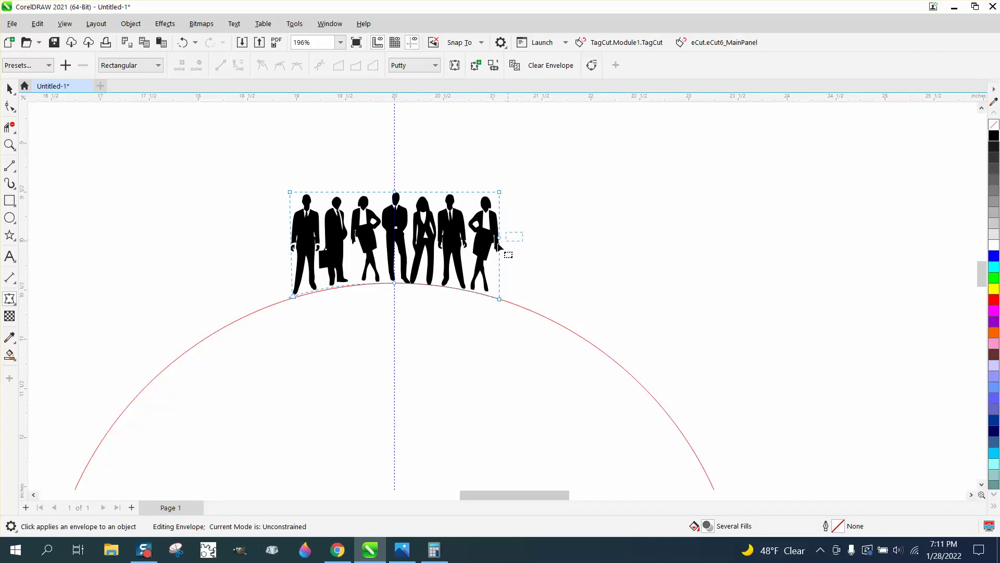
{"action": "left_click_drag", "start_coordinate": [296, 299], "coordinate": [303, 297]}
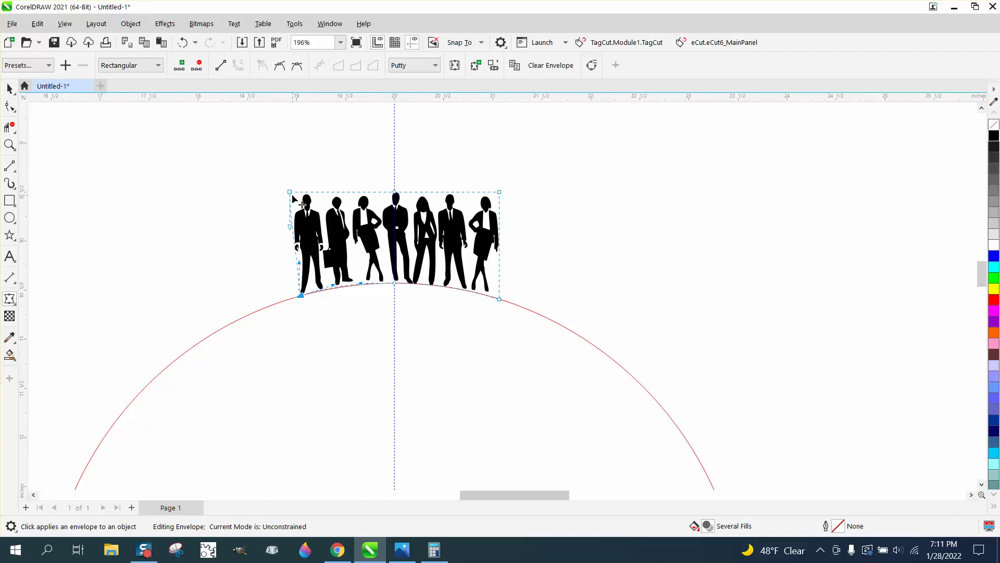
{"action": "left_click_drag", "start_coordinate": [290, 227], "coordinate": [295, 227]}
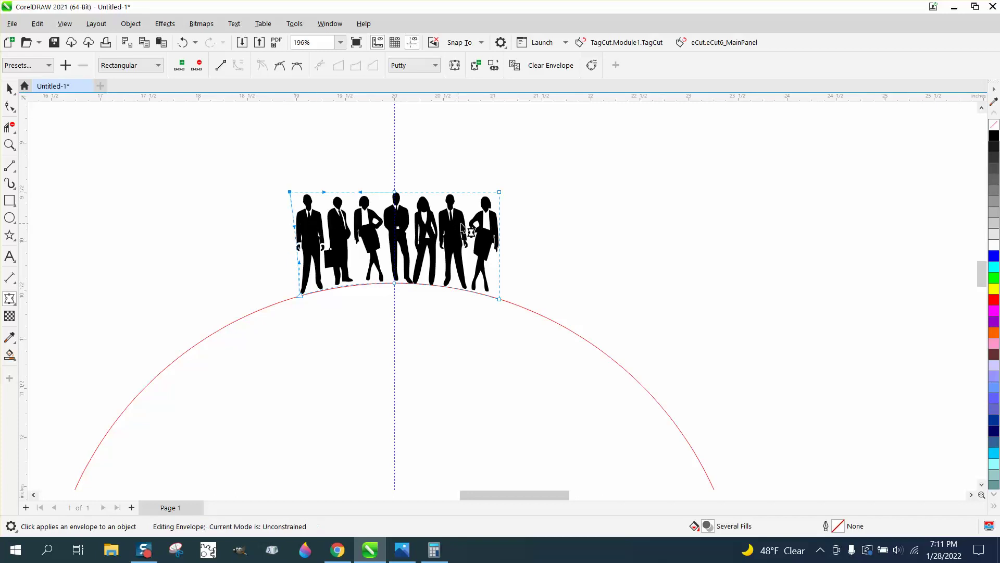
{"action": "left_click_drag", "start_coordinate": [499, 299], "coordinate": [492, 297]}
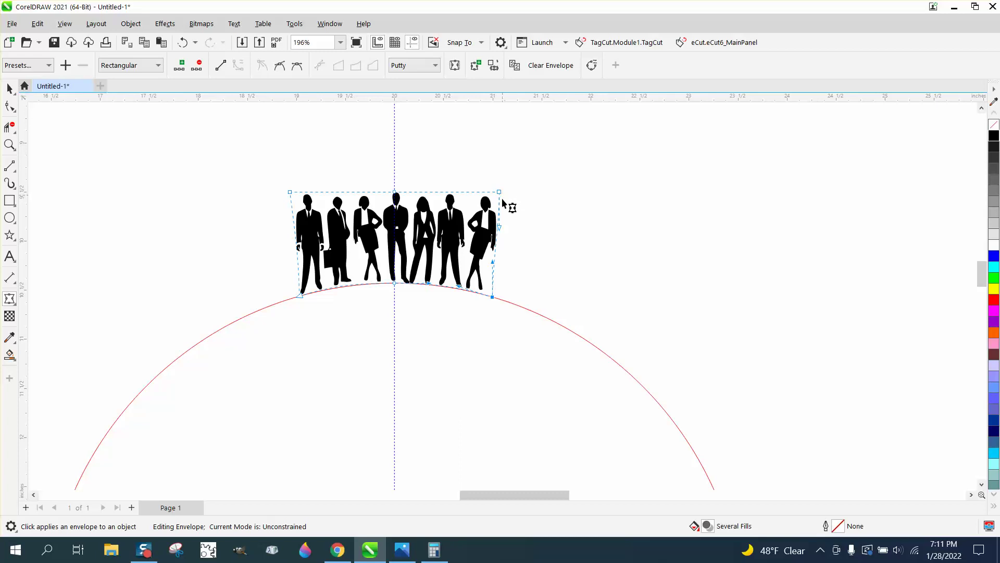
{"action": "left_click_drag", "start_coordinate": [500, 228], "coordinate": [496, 230]}
Move the figure group's rotation centre onto the red circle's centre.
{"action": "left_click", "coordinate": [9, 89]}
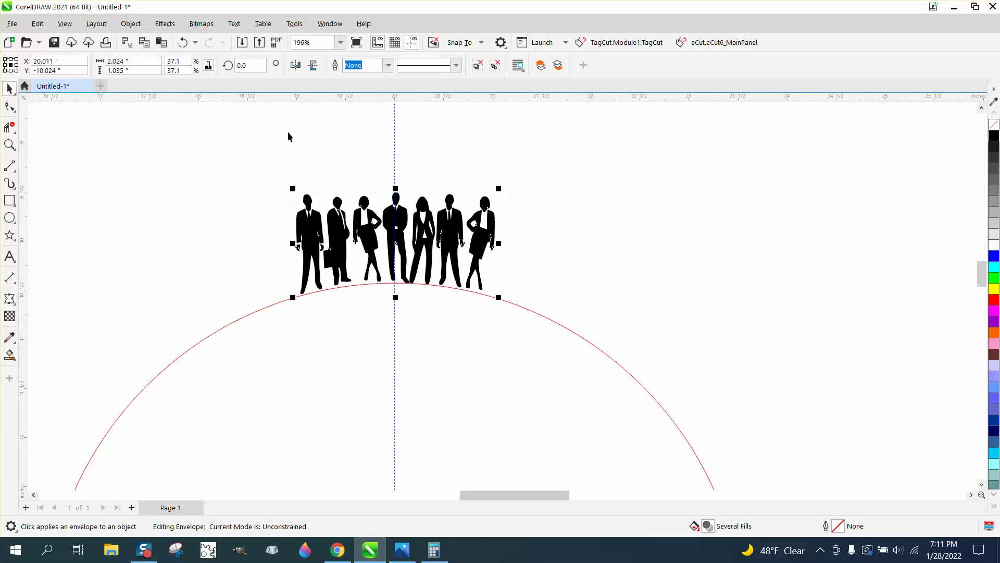
{"action": "left_click", "coordinate": [422, 209]}
{"action": "scroll", "coordinate": [410, 189], "scroll_direction": "down", "scroll_amount": 2}
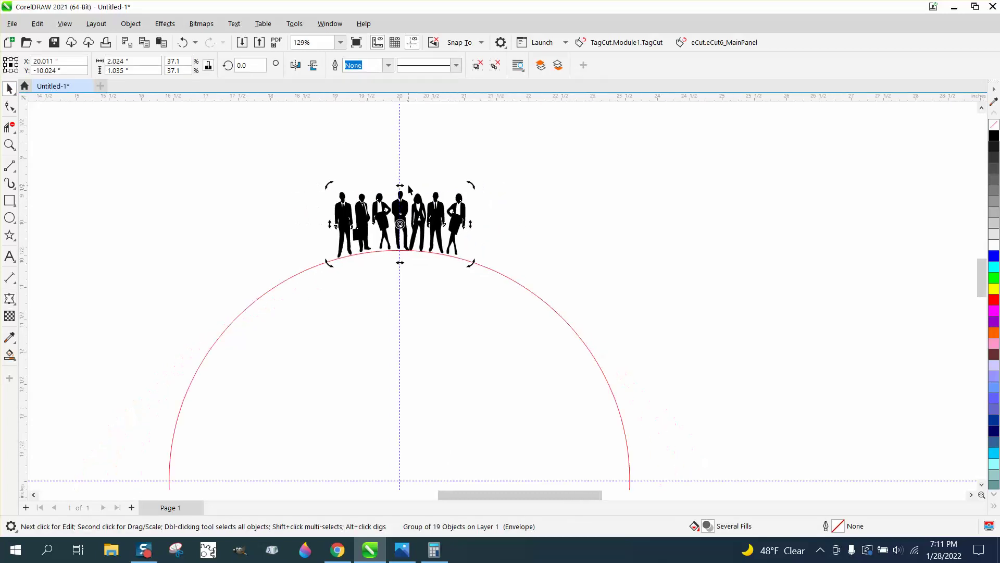
{"action": "scroll", "coordinate": [409, 189], "scroll_direction": "down", "scroll_amount": 2}
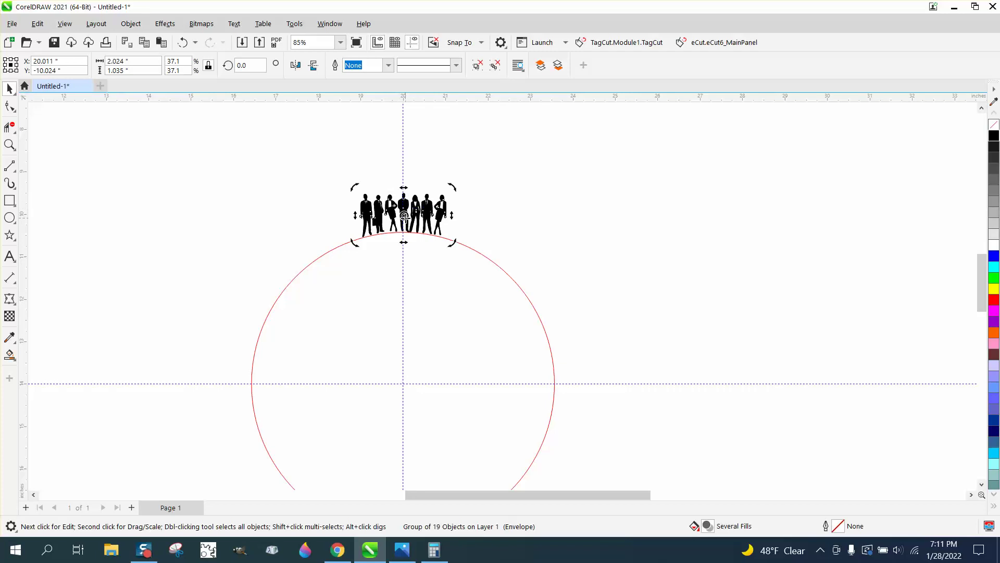
{"action": "left_click_drag", "start_coordinate": [403, 215], "coordinate": [403, 378]}
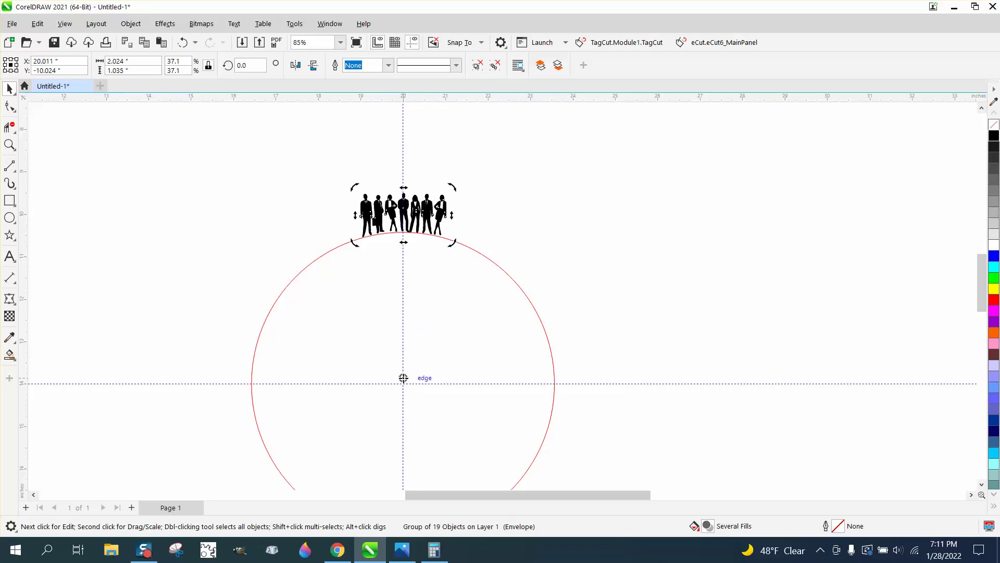
{"action": "left_click", "coordinate": [489, 232]}
{"action": "left_click", "coordinate": [430, 212]}
{"action": "left_click", "coordinate": [430, 213]}
{"action": "left_click_drag", "start_coordinate": [458, 432], "coordinate": [403, 384]}
{"action": "left_click", "coordinate": [408, 215]}
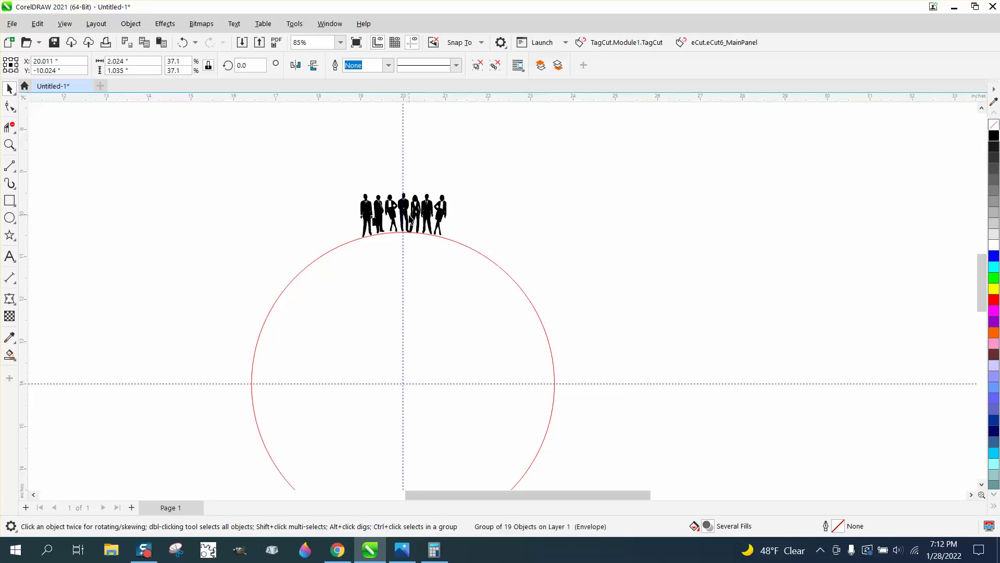
{"action": "left_click", "coordinate": [408, 215]}
Rotate a copy of the group around the circle to exactly 30°.
{"action": "left_click_drag", "start_coordinate": [459, 191], "coordinate": [350, 192]}
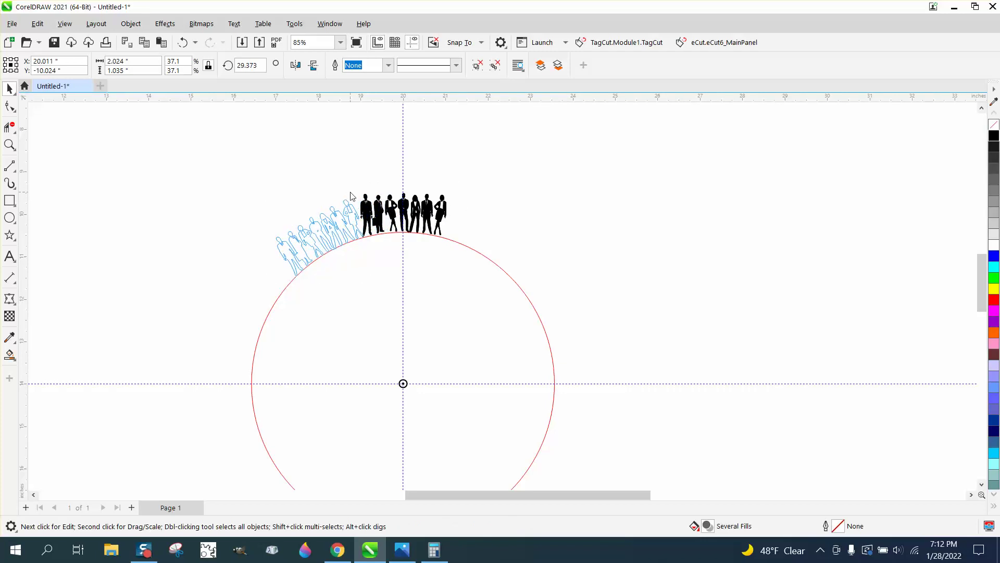
{"action": "left_click_drag", "start_coordinate": [350, 194], "coordinate": [351, 194]}
{"action": "left_click", "coordinate": [256, 65]}
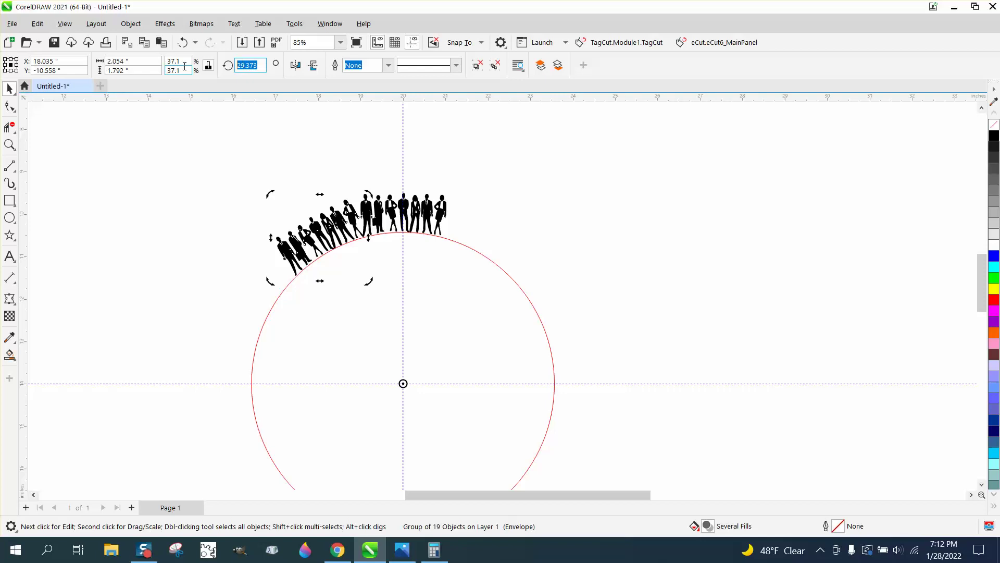
{"action": "type", "text": "30"}
{"action": "key", "text": "Return"}
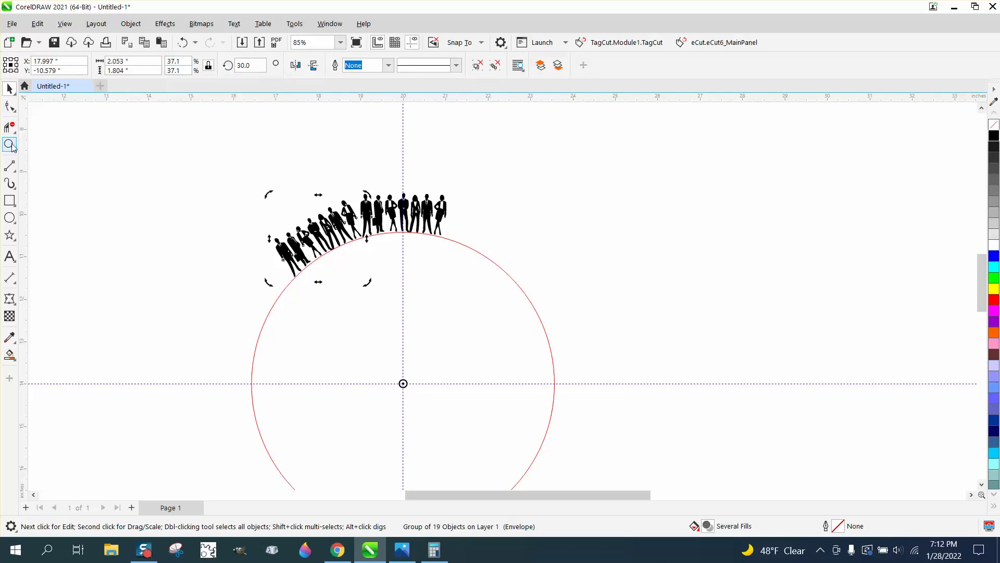
{"action": "left_click", "coordinate": [10, 144]}
{"action": "left_click_drag", "start_coordinate": [235, 172], "coordinate": [493, 298]}
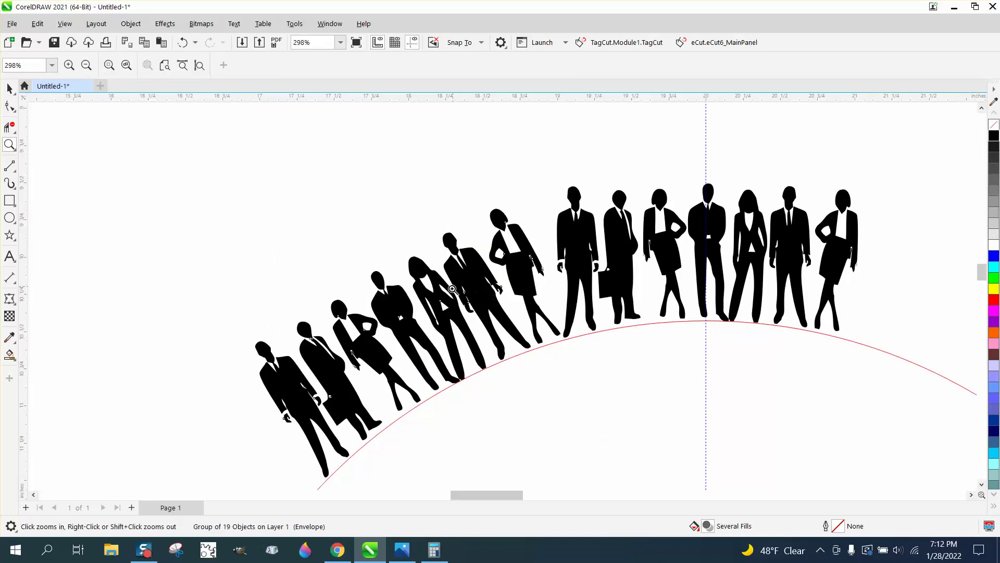
Widen the upright group's envelope by pulling both top corners outward.
{"action": "scroll", "coordinate": [442, 291], "scroll_direction": "down", "scroll_amount": 2}
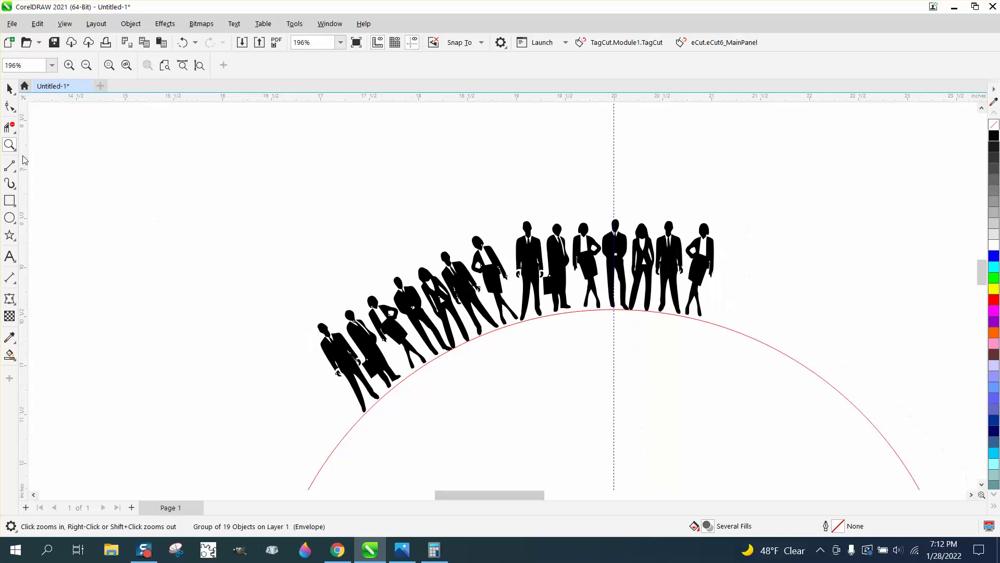
{"action": "left_click_drag", "start_coordinate": [478, 192], "coordinate": [842, 414]}
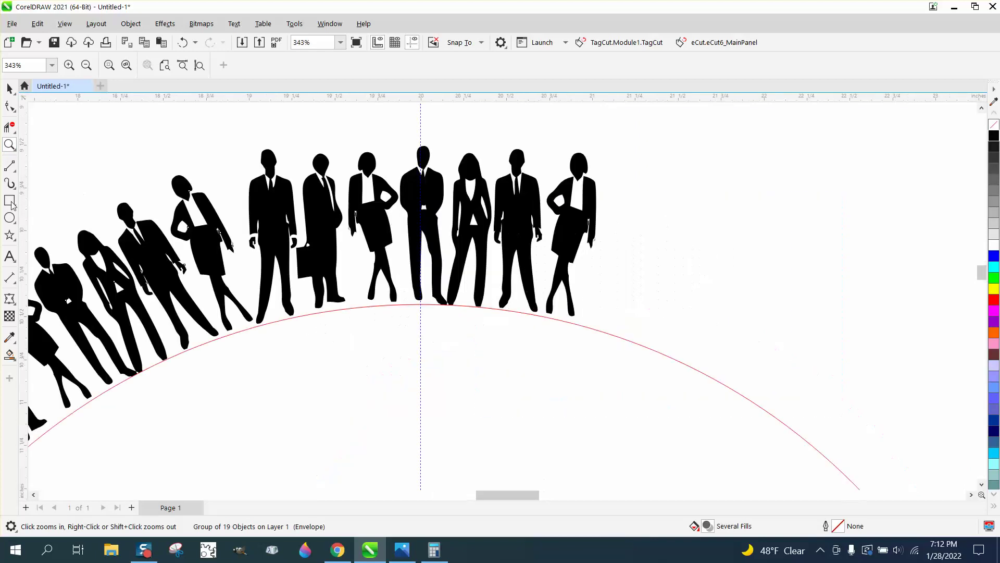
{"action": "left_click", "coordinate": [9, 298]}
{"action": "left_click", "coordinate": [325, 214]}
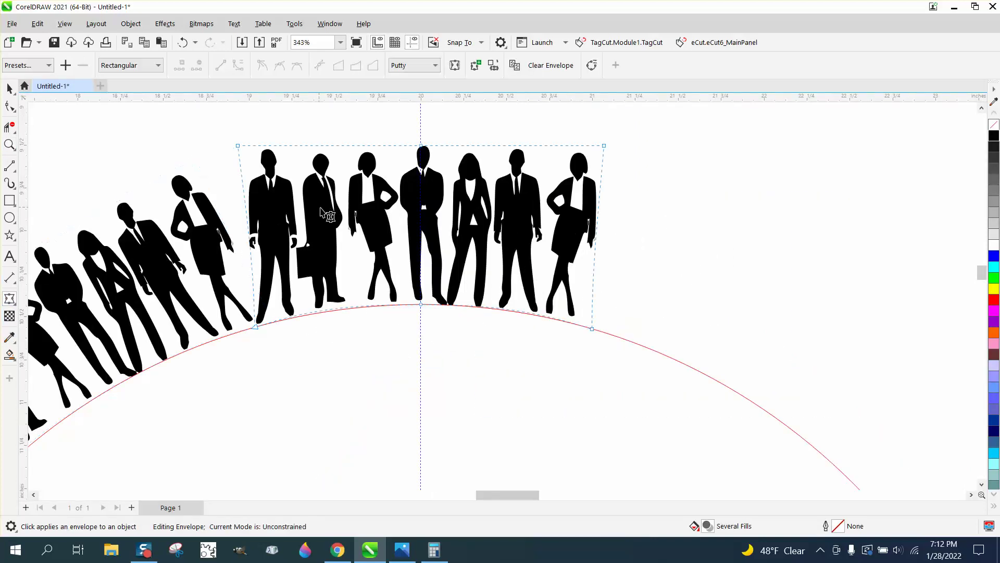
{"action": "left_click_drag", "start_coordinate": [238, 146], "coordinate": [224, 147]}
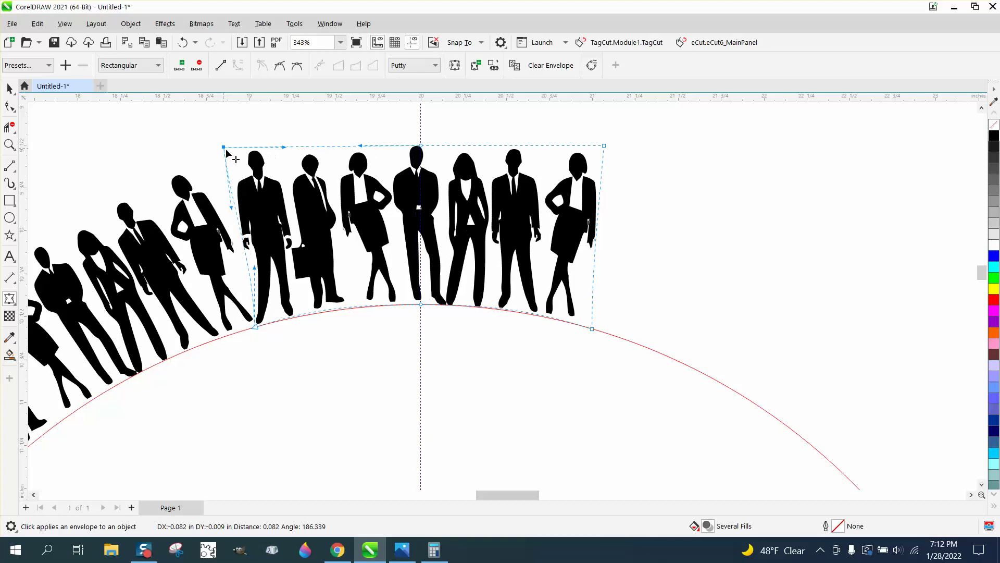
{"action": "left_click", "coordinate": [256, 268]}
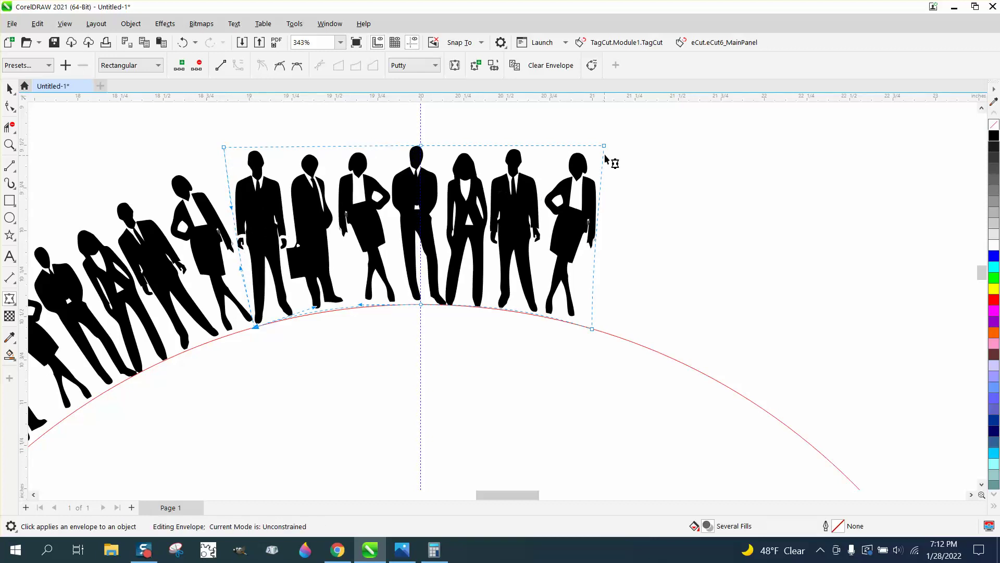
{"action": "left_click_drag", "start_coordinate": [604, 147], "coordinate": [610, 146]}
{"action": "left_click", "coordinate": [596, 269]}
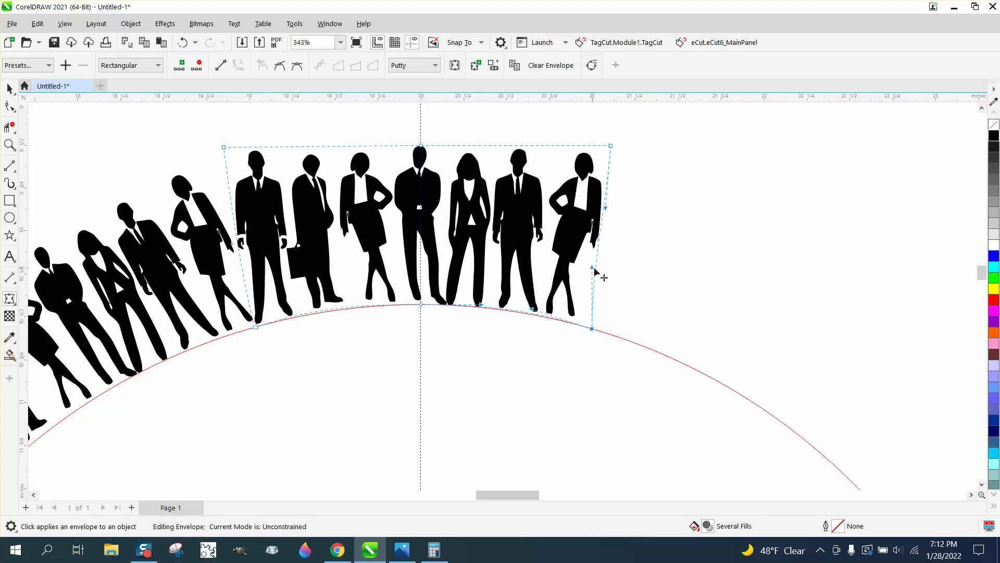
Delete the leaning 30° copy of the figures.
{"action": "left_click", "coordinate": [9, 88]}
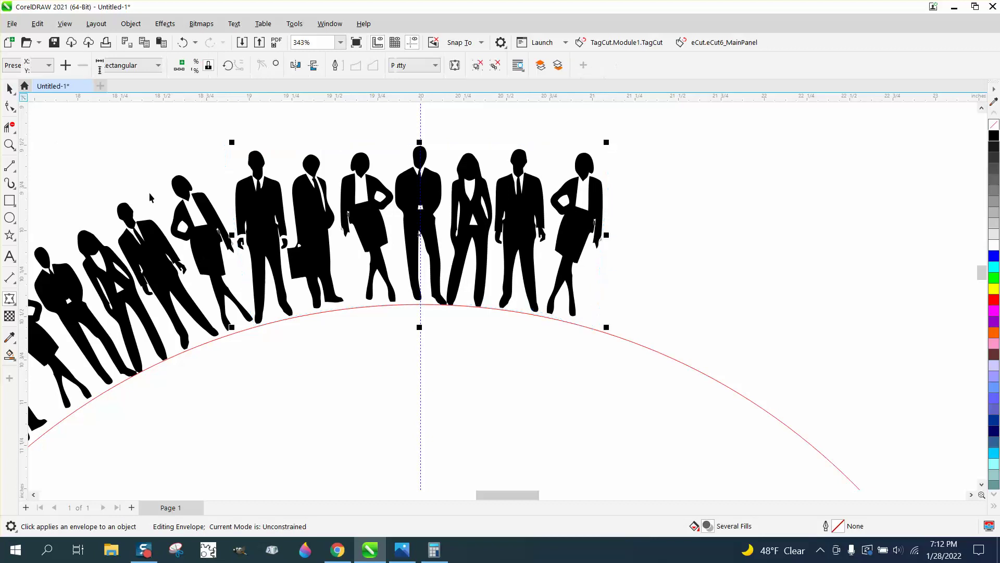
{"action": "left_click", "coordinate": [187, 230]}
{"action": "key", "text": "Delete"}
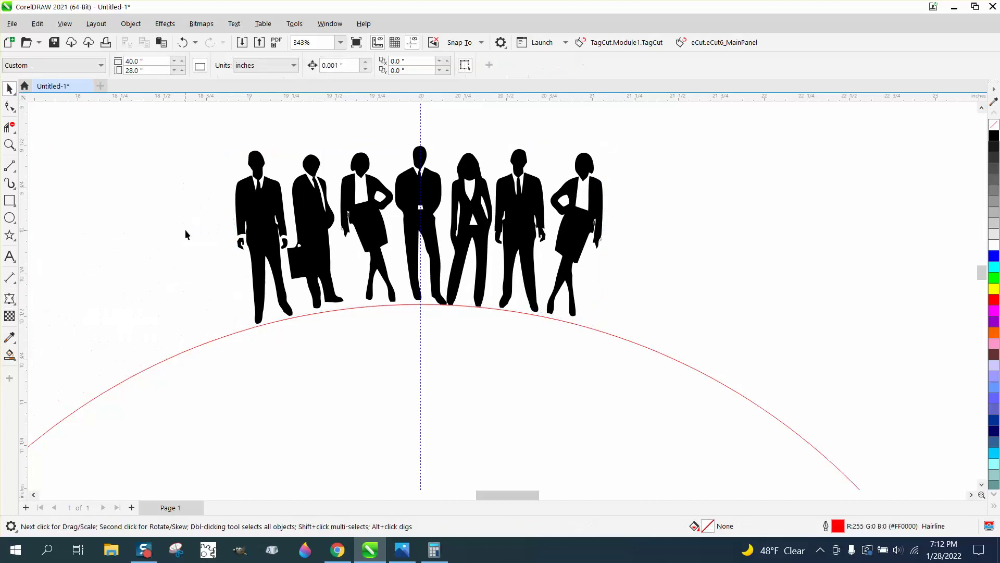
{"action": "scroll", "coordinate": [186, 229], "scroll_direction": "down", "scroll_amount": 1}
{"action": "left_click", "coordinate": [344, 233]}
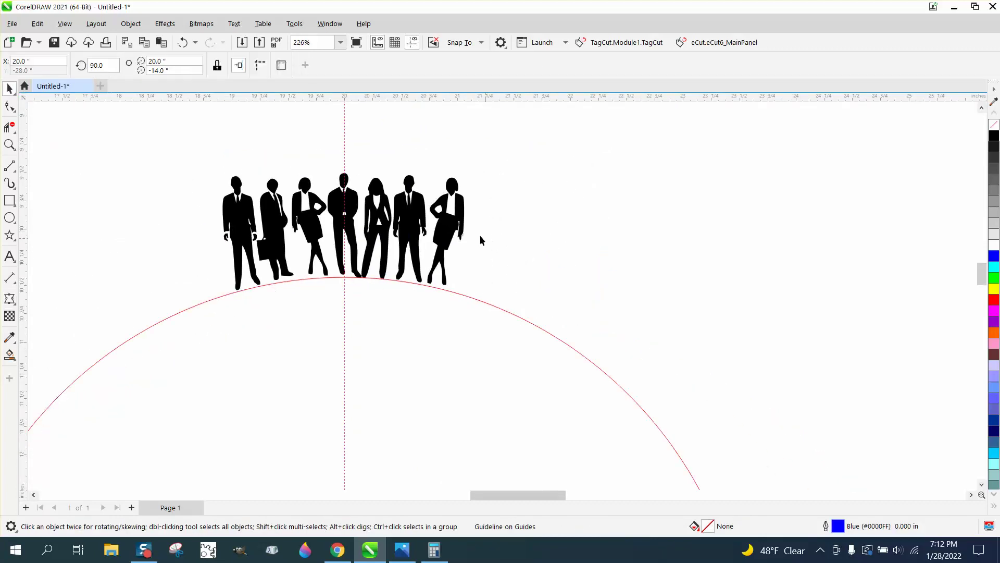
Put the upright group into rotation mode about the circle's centre.
{"action": "left_click", "coordinate": [395, 219]}
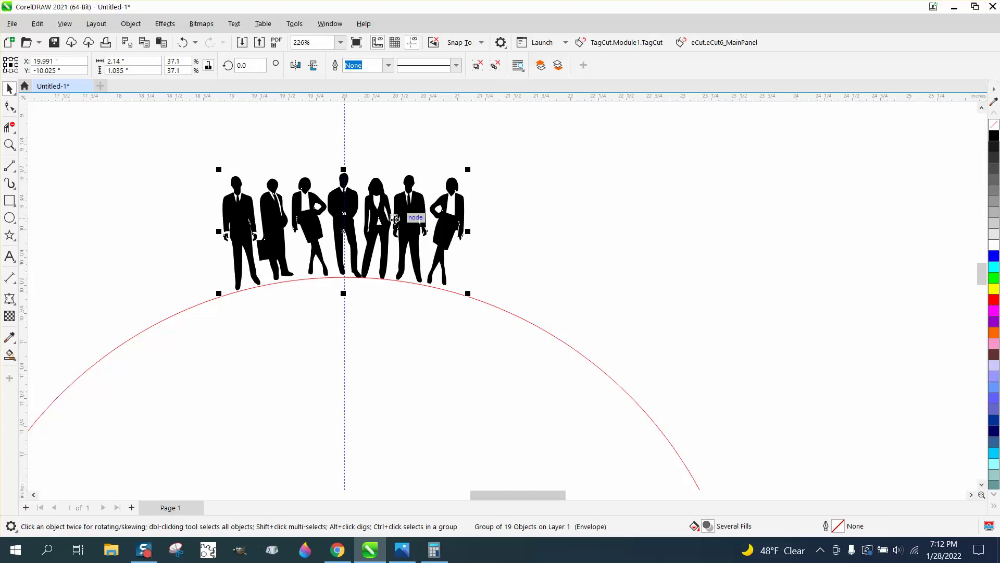
{"action": "scroll", "coordinate": [394, 218], "scroll_direction": "down", "scroll_amount": 2}
{"action": "left_click_drag", "start_coordinate": [371, 214], "coordinate": [363, 430]}
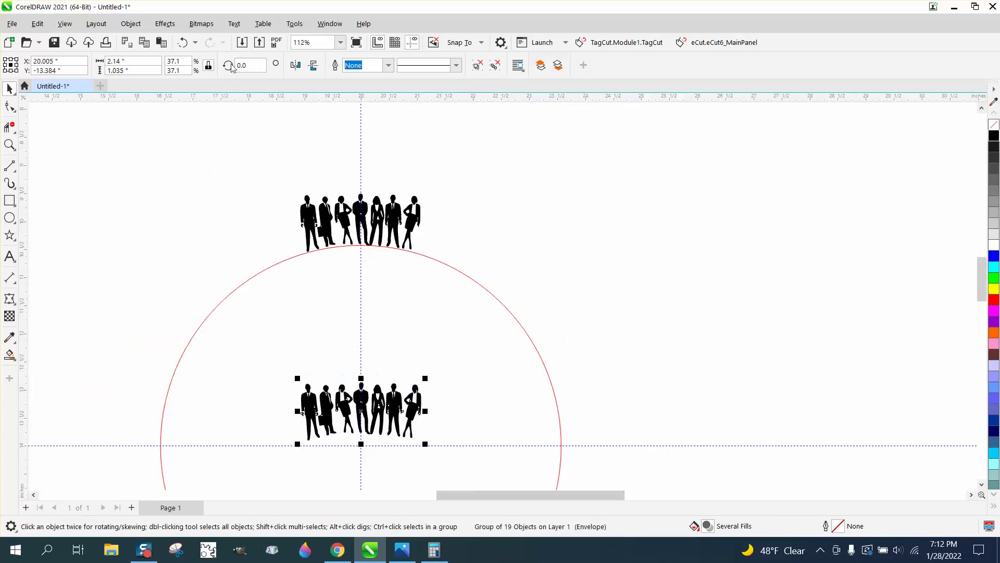
{"action": "left_click", "coordinate": [183, 42]}
{"action": "left_click", "coordinate": [366, 224]}
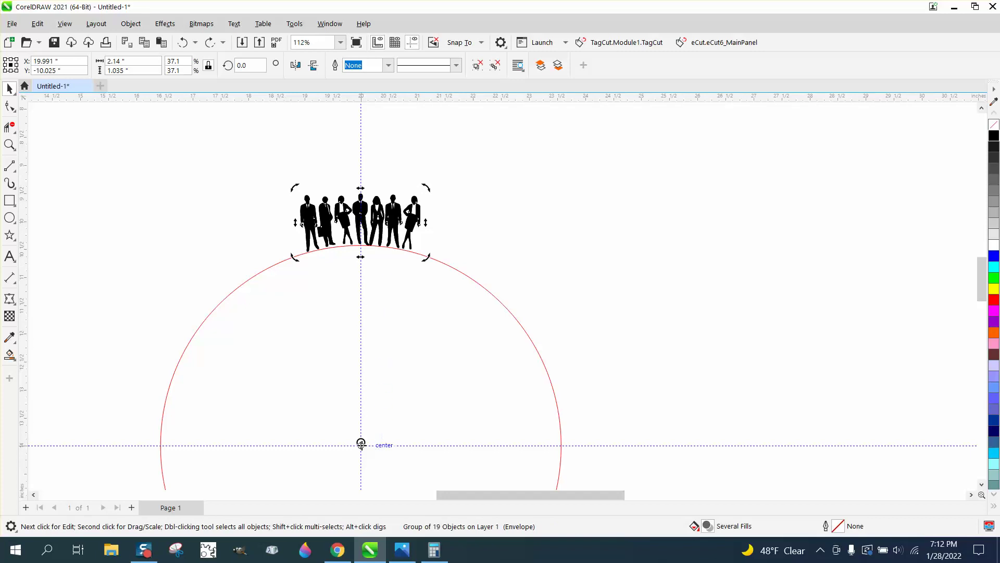
{"action": "left_click", "coordinate": [417, 221]}
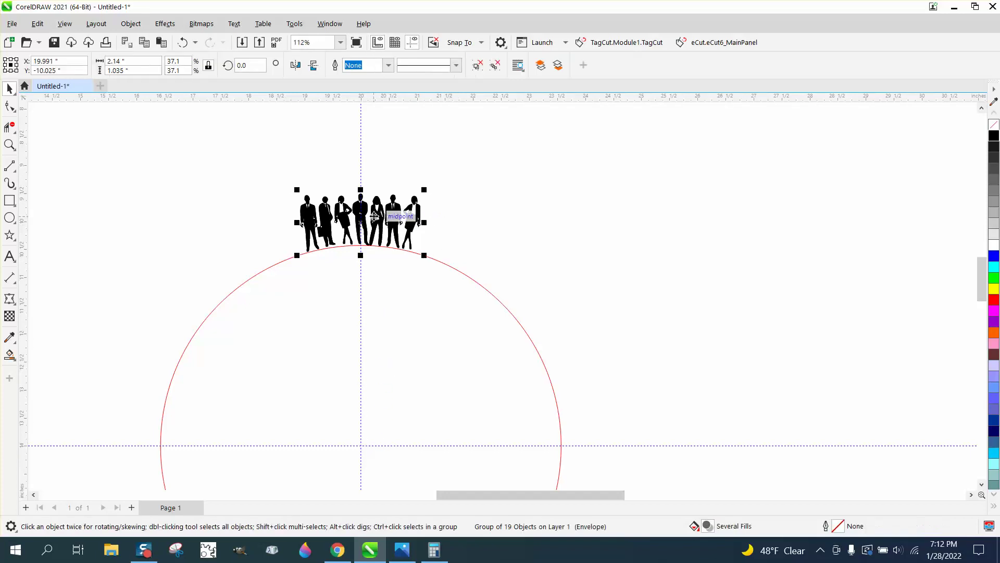
{"action": "left_click", "coordinate": [396, 216]}
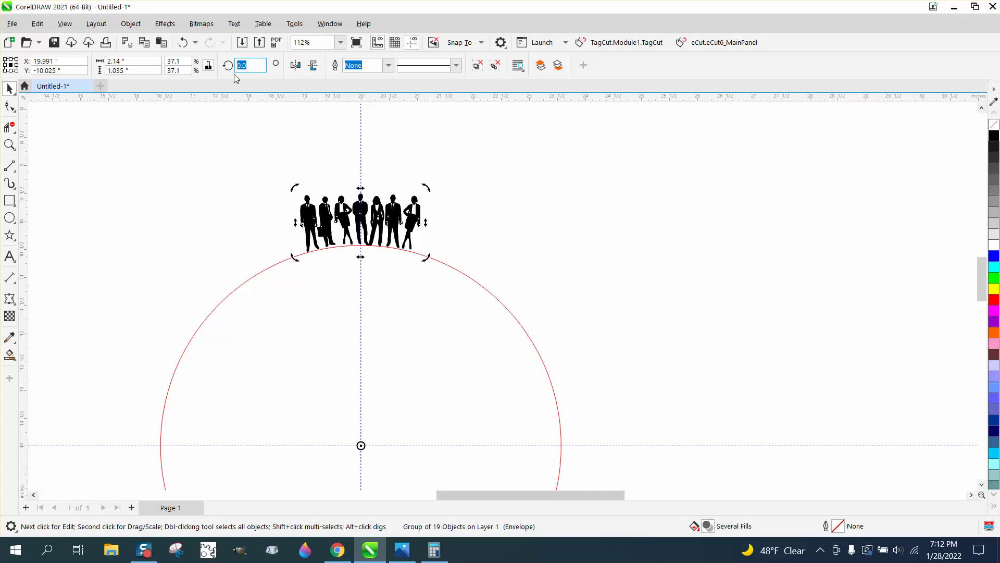
Add rotated copies at 30° and 60°, then repeat the duplicate-rotate around the arc.
{"action": "key", "text": "Return"}
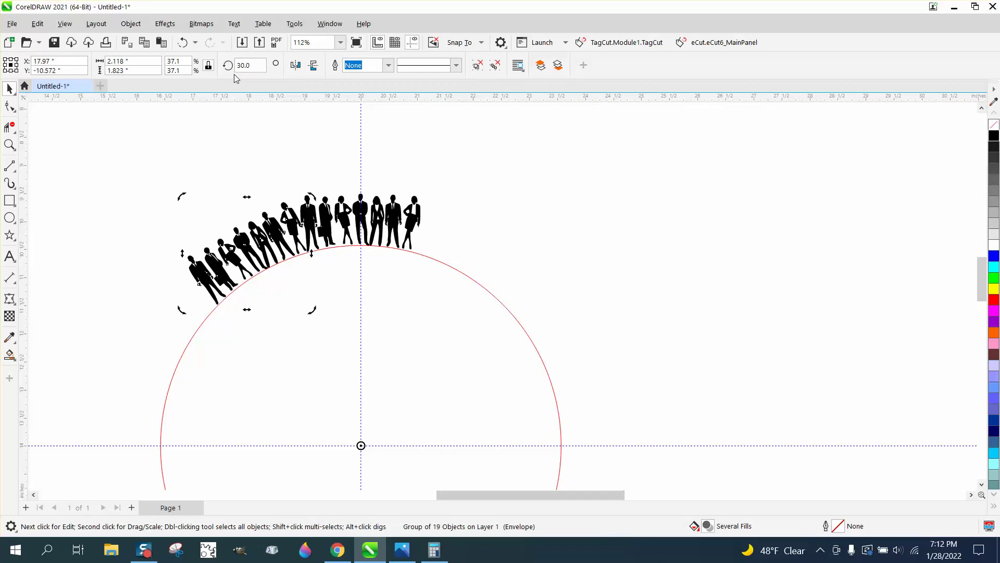
{"action": "double_click", "coordinate": [252, 66]}
{"action": "type", "text": "60"}
{"action": "key", "text": "Return"}
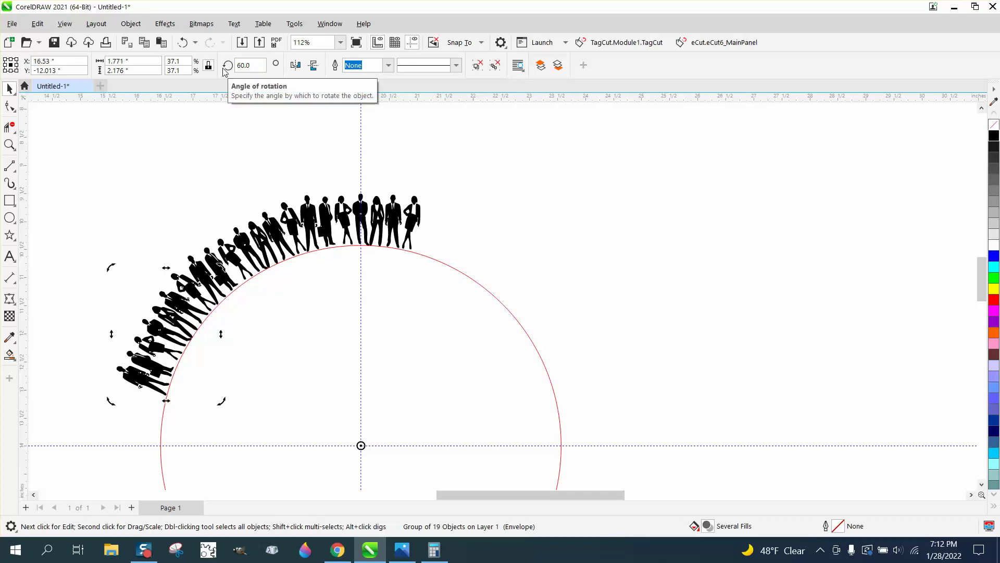
{"action": "key", "text": "ctrl+r"}
{"action": "key", "text": "ctrl+r"}
{"action": "key", "text": "ctrl+r"}
{"action": "key", "text": "ctrl+r"}
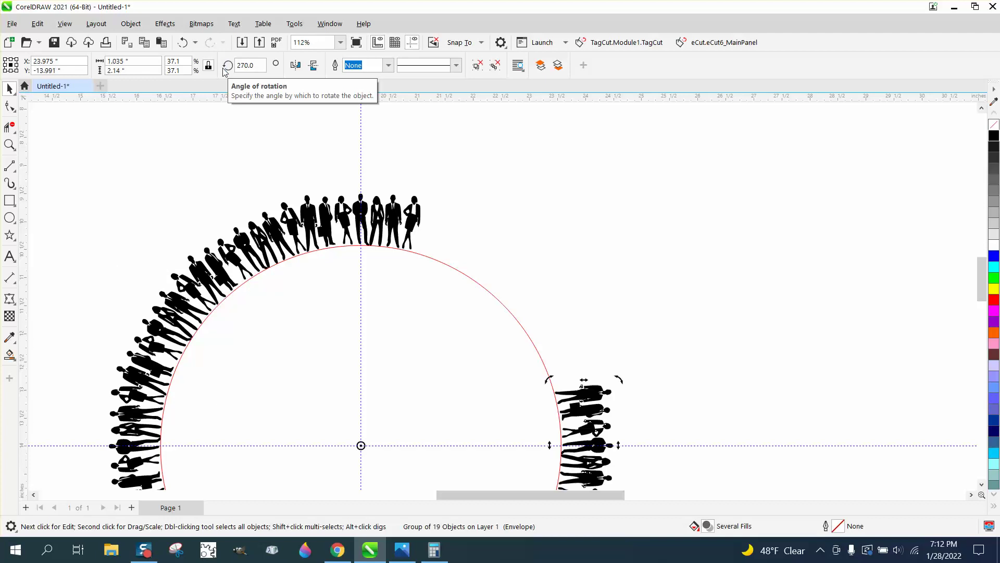
{"action": "key", "text": "ctrl+r"}
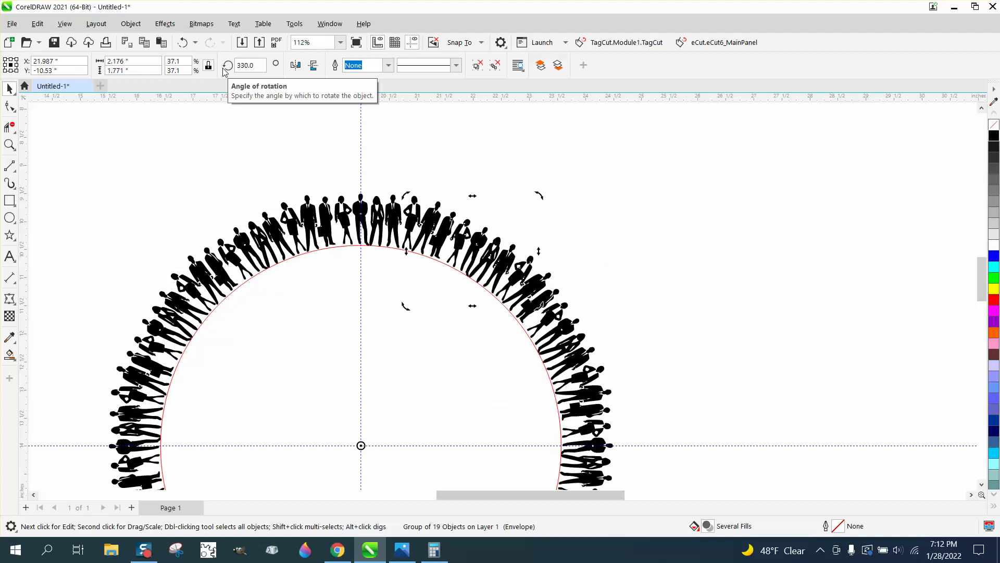
Place the last rotated copy to close the ring, then zoom to inspect the upper-right arc.
{"action": "left_click", "coordinate": [399, 151]}
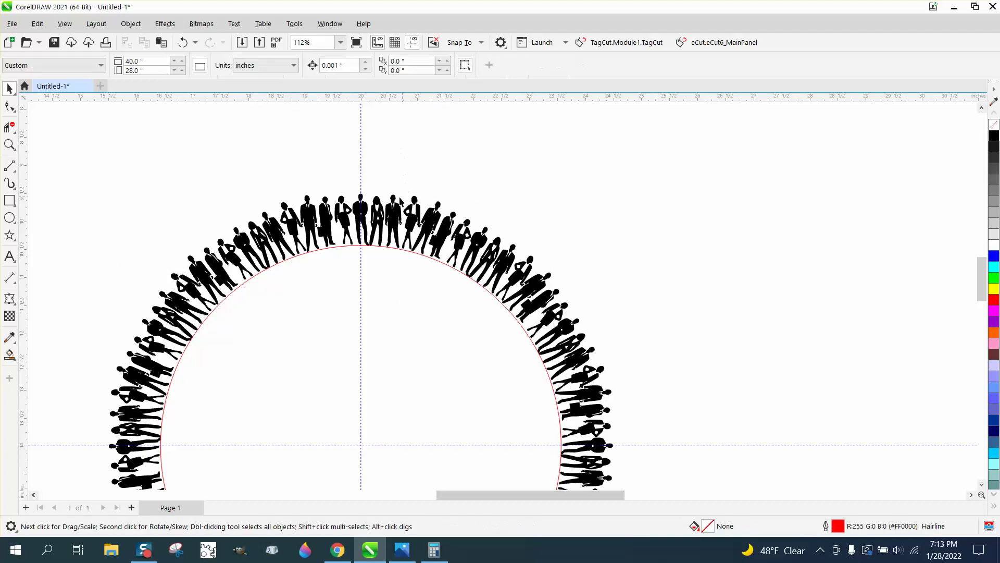
{"action": "left_click", "coordinate": [10, 144]}
{"action": "left_click_drag", "start_coordinate": [372, 190], "coordinate": [594, 304]}
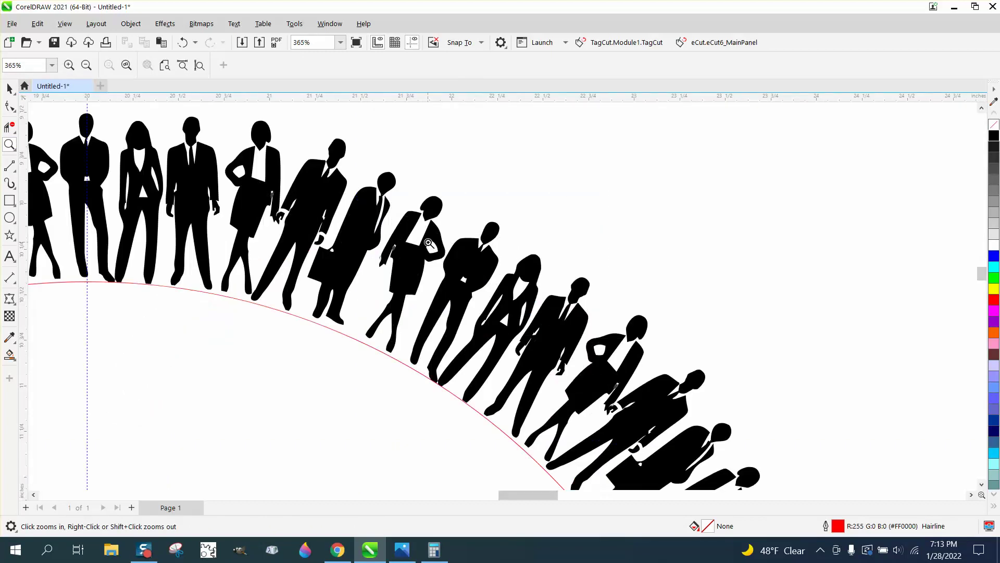
{"action": "scroll", "coordinate": [430, 240], "scroll_direction": "down", "scroll_amount": 6}
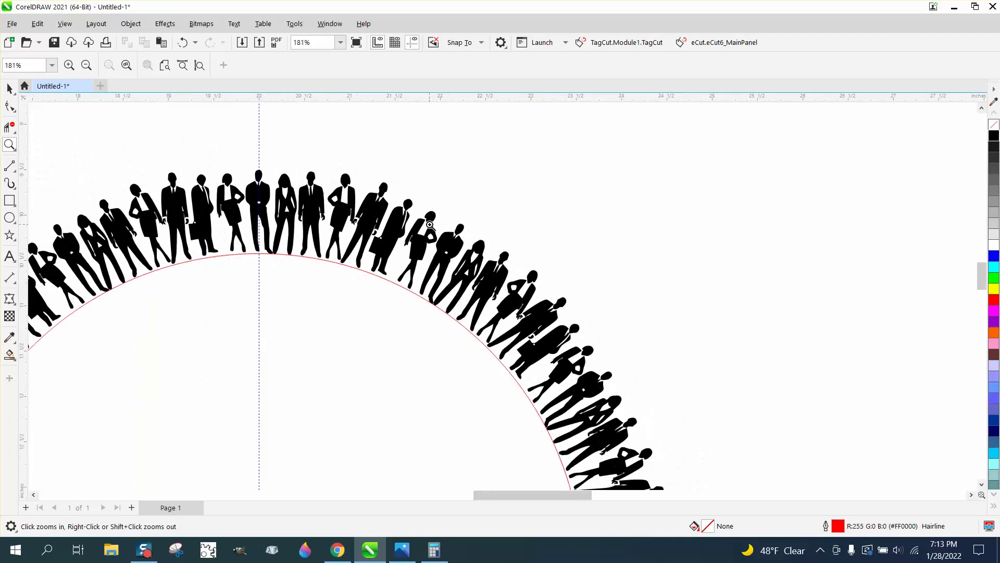
{"action": "scroll", "coordinate": [431, 224], "scroll_direction": "down", "scroll_amount": 3}
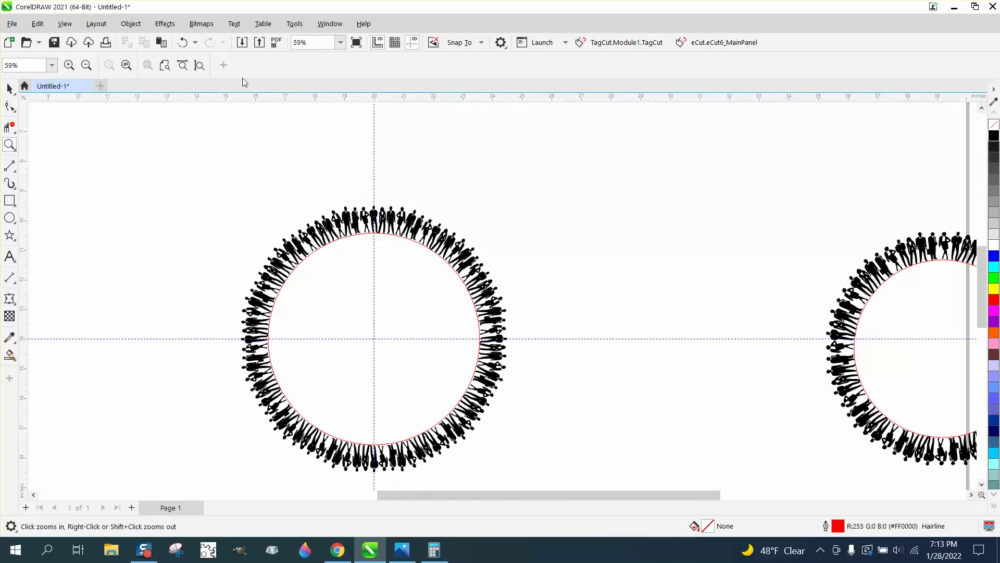
Undo the rotated copies until only the original top figures remain.
{"action": "left_click", "coordinate": [183, 43]}
{"action": "left_click", "coordinate": [182, 43]}
{"action": "left_click", "coordinate": [182, 43]}
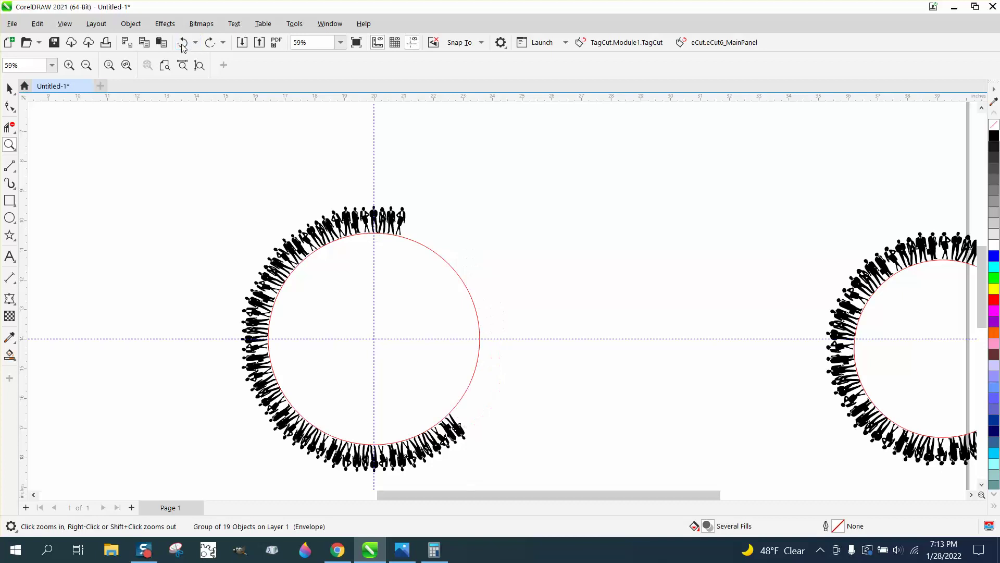
{"action": "left_click", "coordinate": [182, 43]}
{"action": "left_click", "coordinate": [182, 43]}
{"action": "left_click", "coordinate": [182, 44]}
{"action": "left_click", "coordinate": [182, 44]}
{"action": "left_click", "coordinate": [180, 44]}
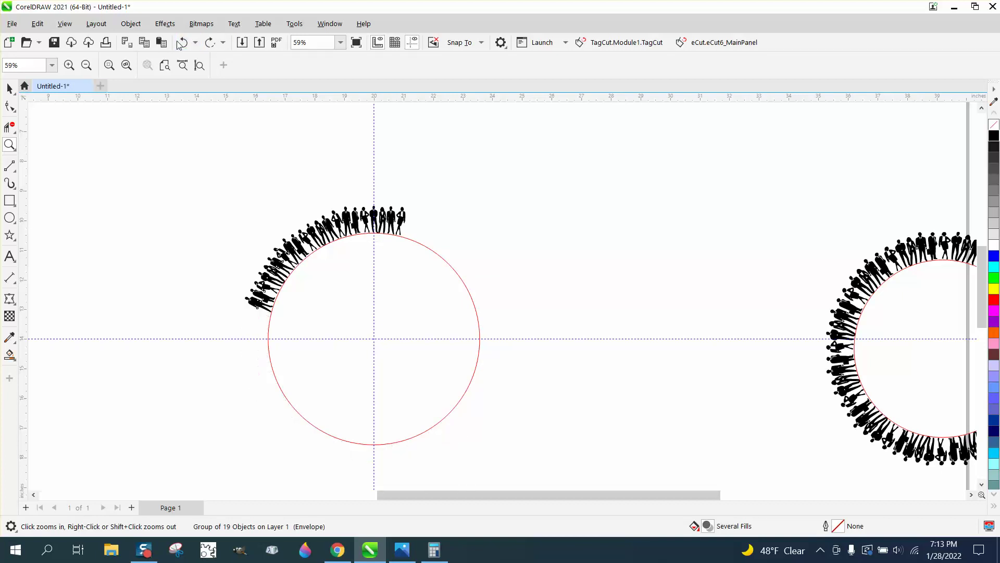
{"action": "left_click", "coordinate": [180, 43]}
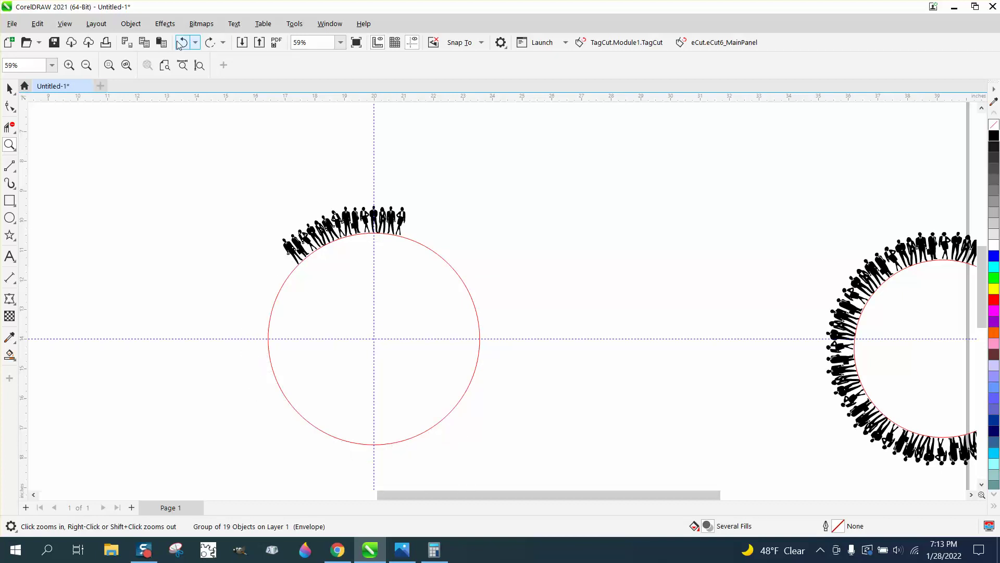
{"action": "left_click", "coordinate": [180, 44]}
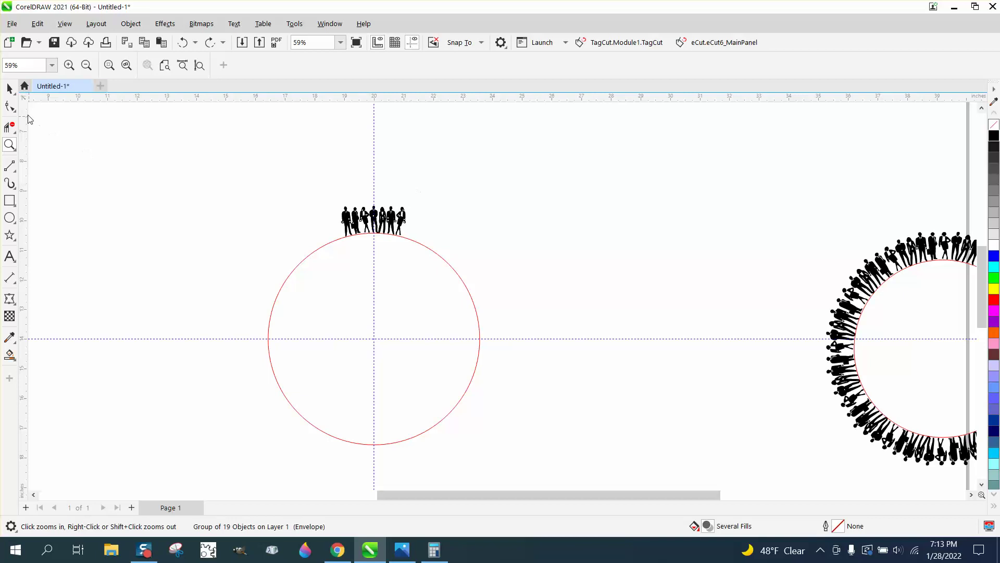
Move the figure group's rotation centre to the red circle's centre.
{"action": "left_click", "coordinate": [10, 89]}
{"action": "left_click", "coordinate": [373, 220]}
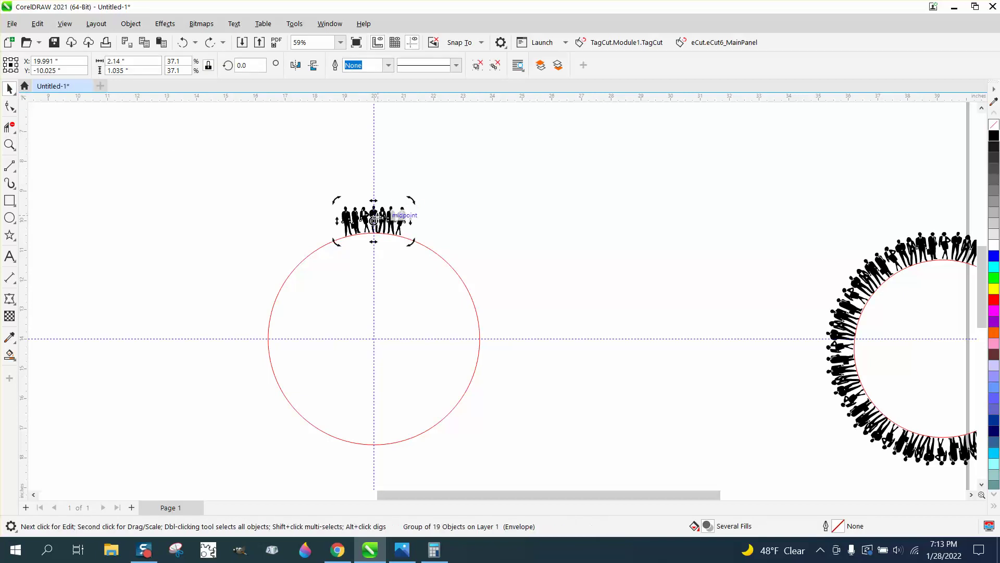
{"action": "left_click_drag", "start_coordinate": [373, 221], "coordinate": [377, 259]}
{"action": "left_click", "coordinate": [387, 218]}
{"action": "left_click_drag", "start_coordinate": [387, 218], "coordinate": [371, 220]}
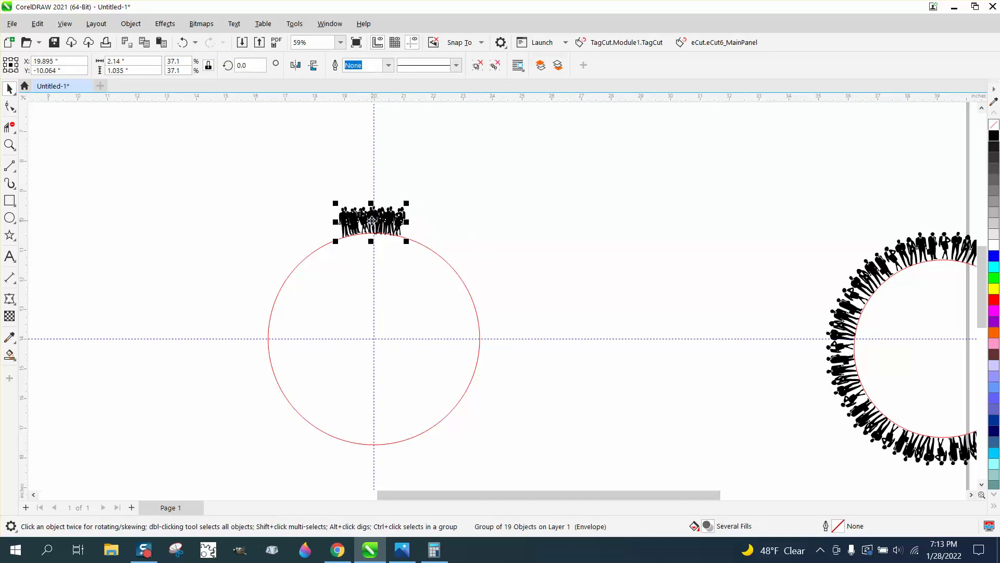
{"action": "key", "text": "ctrl+z"}
{"action": "key", "text": "Tab"}
{"action": "key", "text": "Tab"}
{"action": "key", "text": "Tab"}
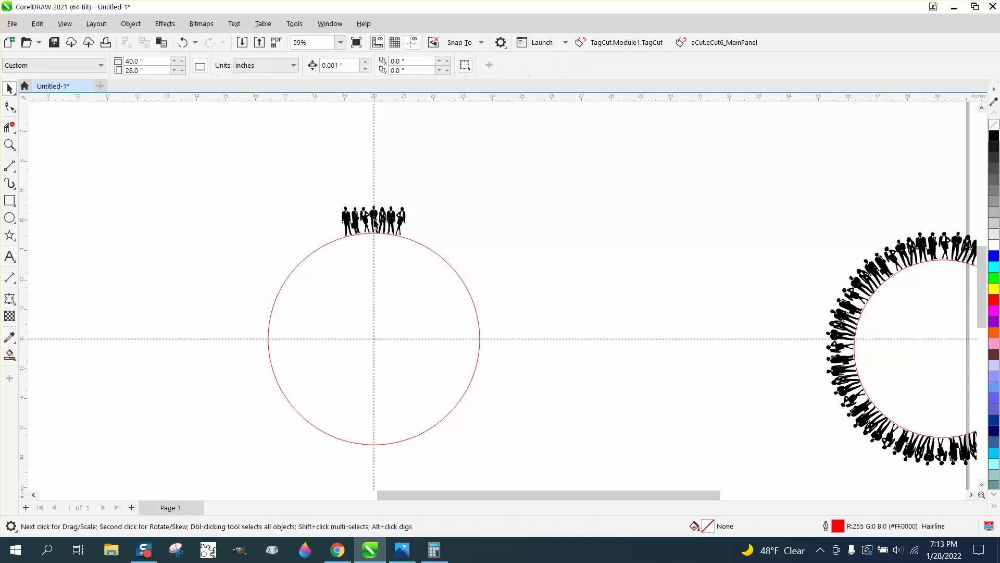
{"action": "left_click", "coordinate": [381, 219]}
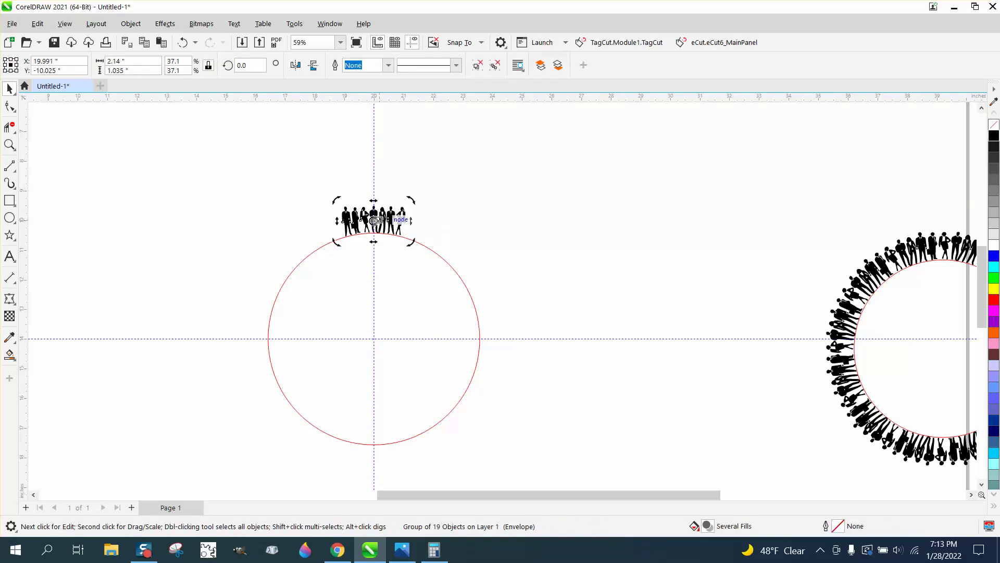
{"action": "left_click", "coordinate": [406, 232]}
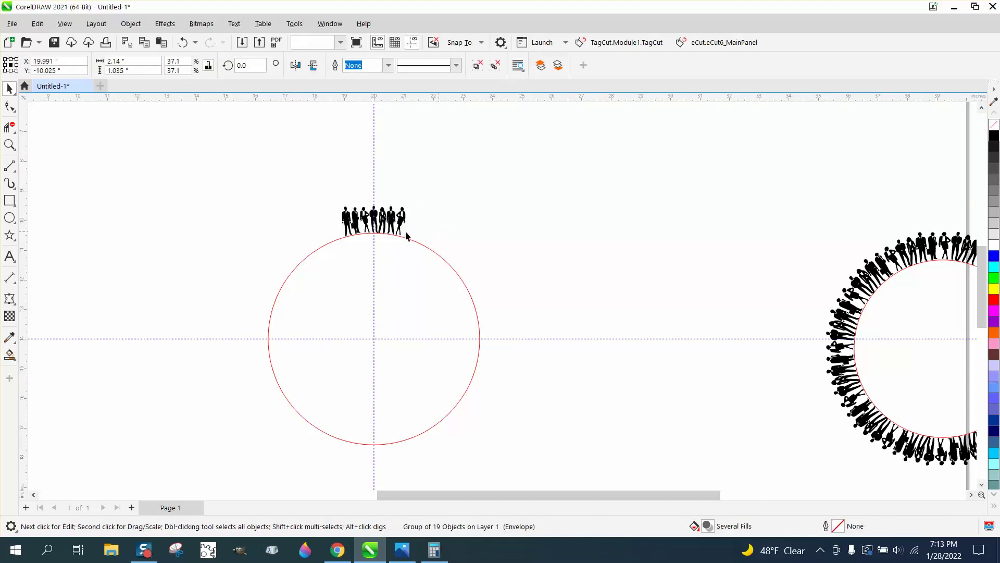
{"action": "left_click", "coordinate": [389, 223]}
{"action": "left_click", "coordinate": [388, 223]}
{"action": "mouse_move", "coordinate": [407, 379]}
{"action": "left_mouse_down"}
{"action": "mouse_move", "coordinate": [364, 346]}
{"action": "mouse_move", "coordinate": [373, 337]}
{"action": "left_mouse_up"}
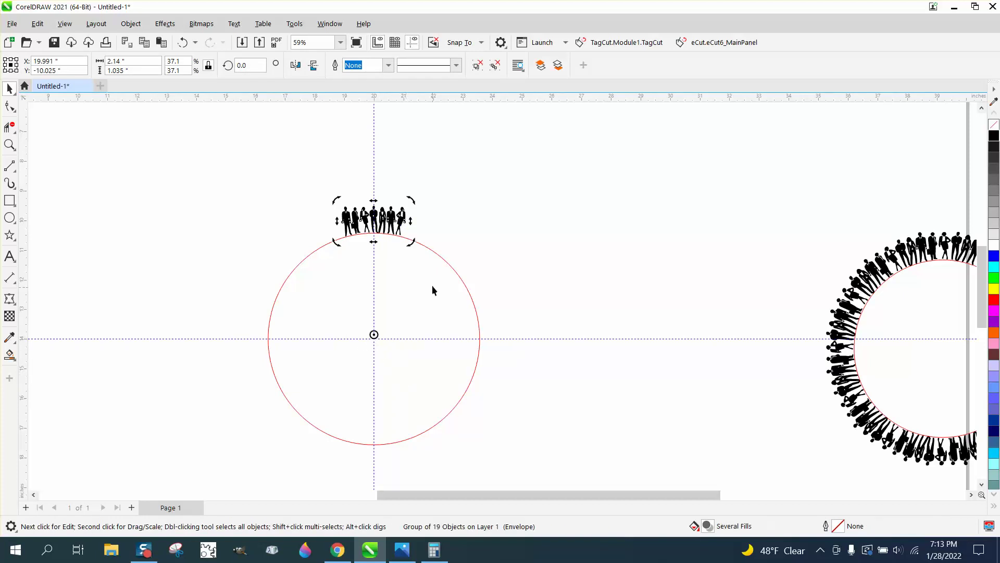
Zoom in on the circle's centre and reselect the group in rotation mode.
{"action": "left_click", "coordinate": [9, 145]}
{"action": "left_click_drag", "start_coordinate": [306, 295], "coordinate": [542, 401]}
{"action": "left_click", "coordinate": [10, 90]}
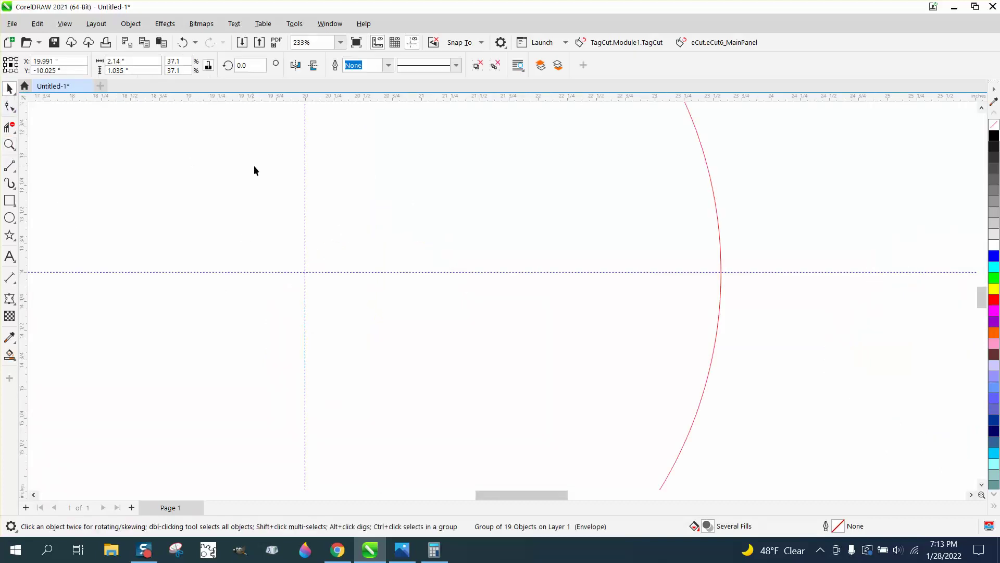
{"action": "scroll", "coordinate": [372, 199], "scroll_direction": "down", "scroll_amount": 5}
{"action": "scroll", "coordinate": [375, 154], "scroll_direction": "down", "scroll_amount": 1}
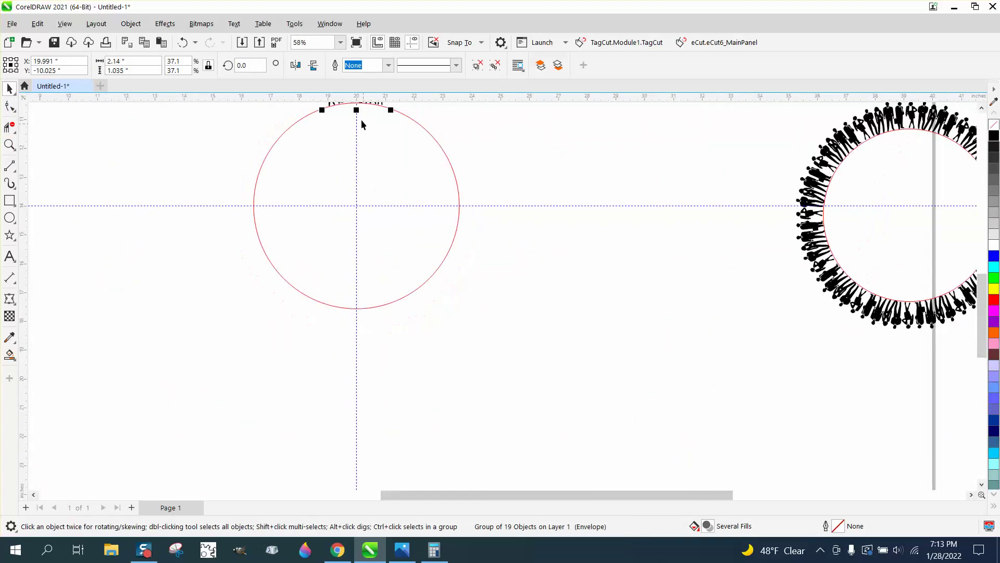
{"action": "left_click", "coordinate": [362, 116]}
{"action": "scroll", "coordinate": [380, 118], "scroll_direction": "down", "scroll_amount": 2}
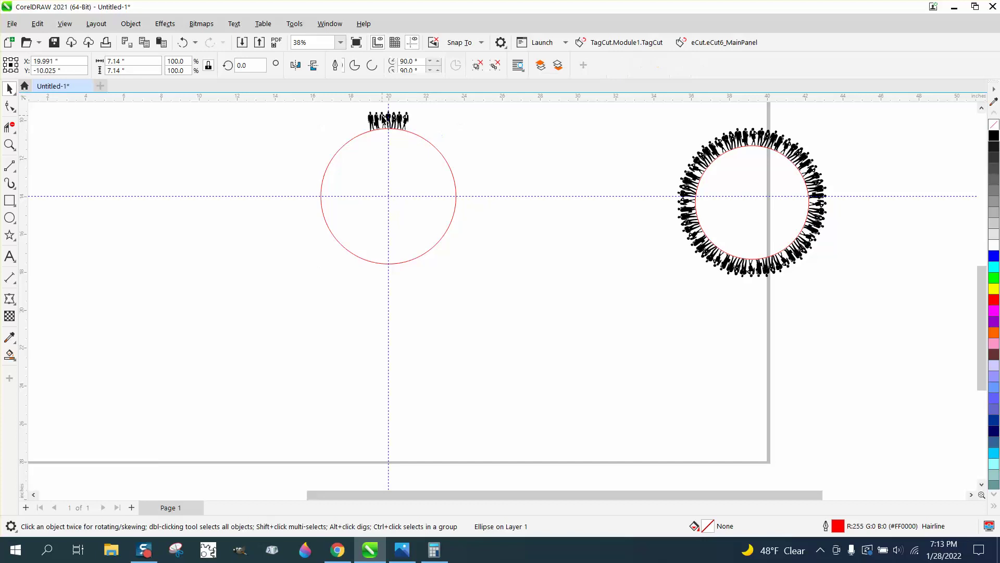
{"action": "left_click", "coordinate": [381, 119]}
{"action": "key", "text": "ctrl+f7"}
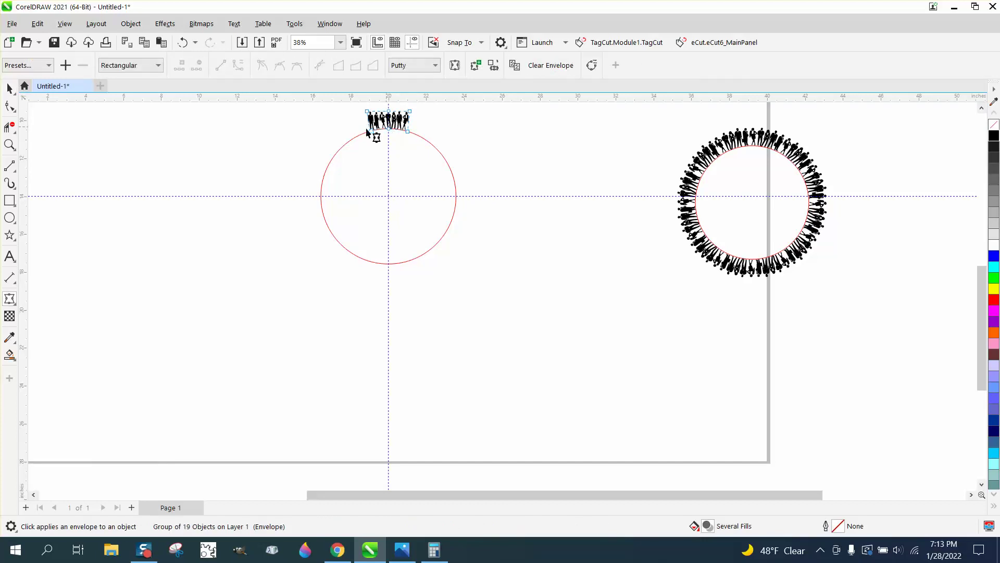
{"action": "left_click", "coordinate": [10, 90]}
{"action": "left_click", "coordinate": [391, 120]}
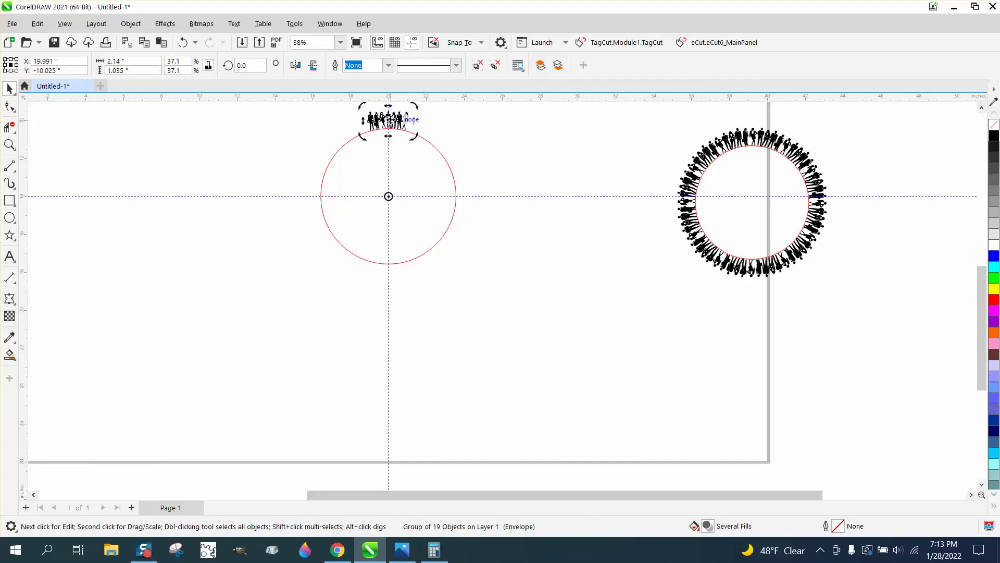
In the Transform docker, rotate the group 30° with 11 copies and apply.
{"action": "left_click", "coordinate": [330, 23]}
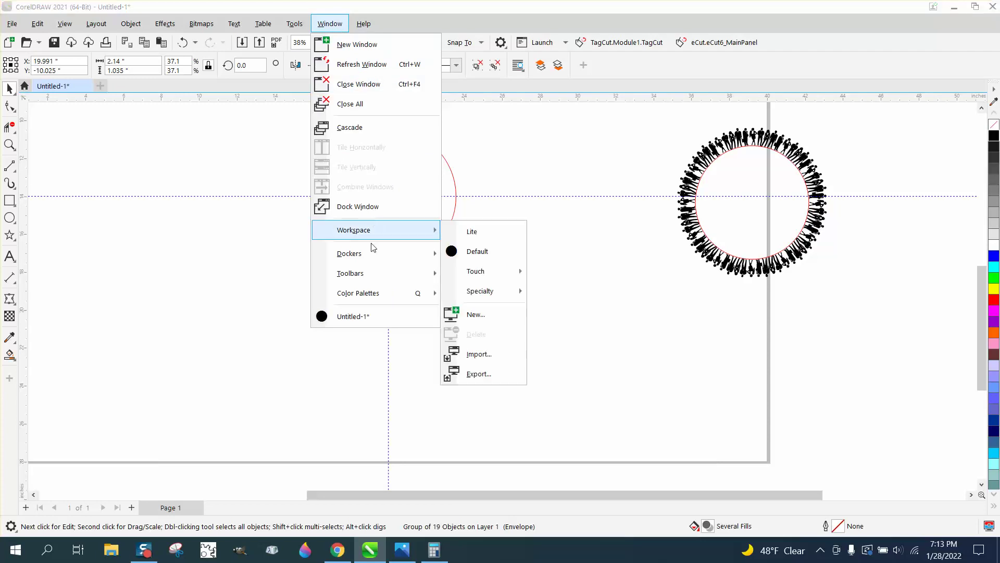
{"action": "mouse_move", "coordinate": [368, 255]}
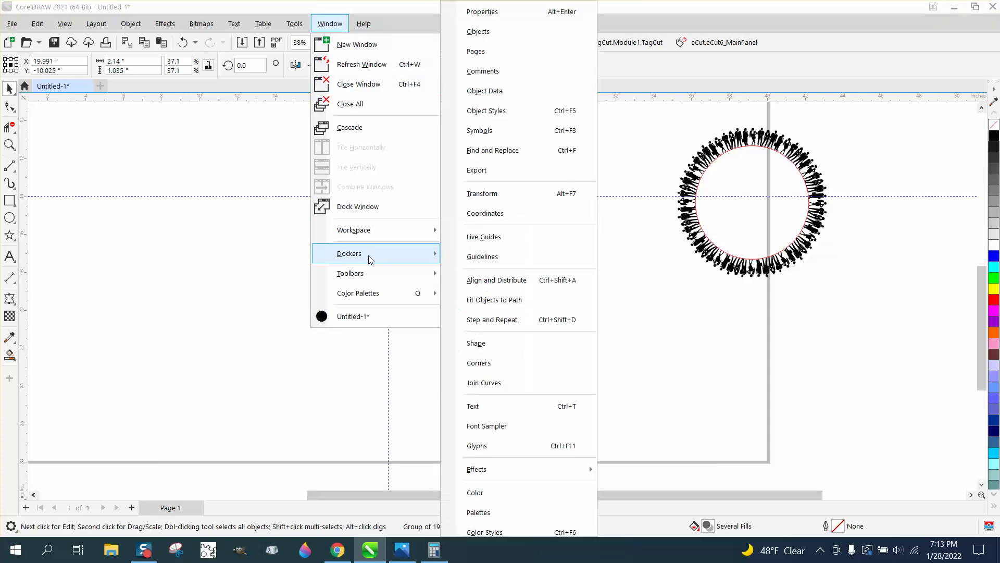
{"action": "left_click", "coordinate": [501, 198]}
{"action": "left_click", "coordinate": [862, 143]}
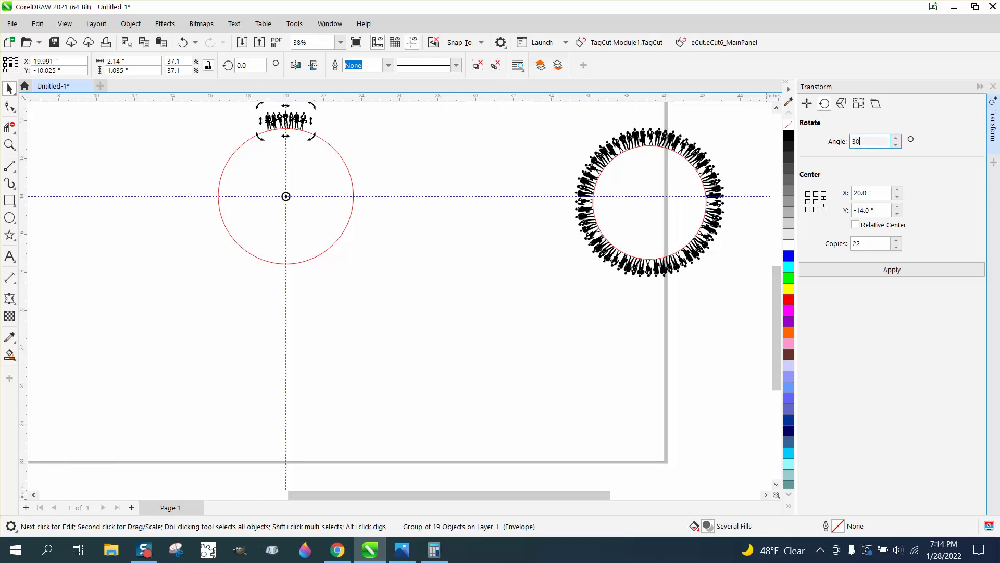
{"action": "left_click_drag", "start_coordinate": [886, 244], "coordinate": [822, 251]}
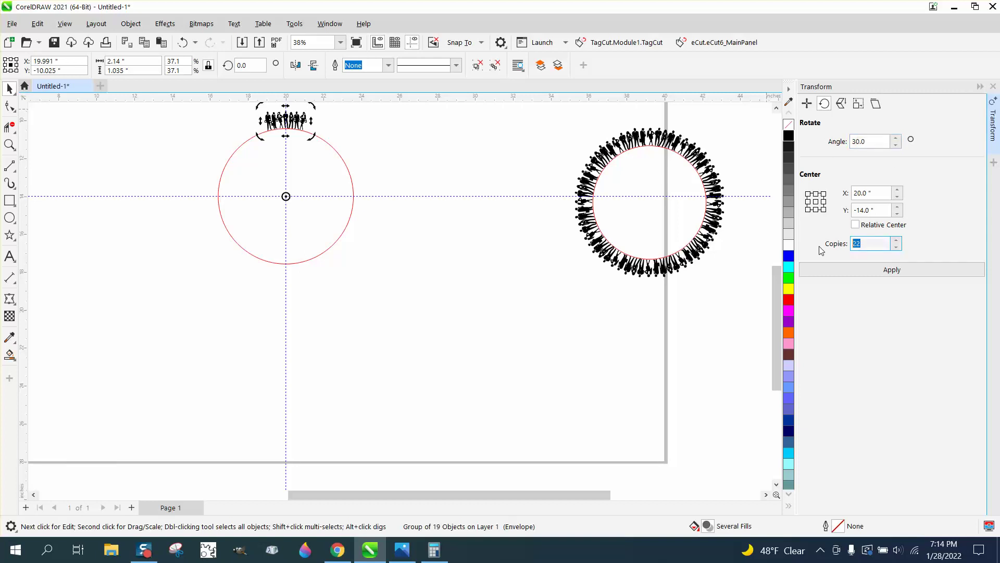
{"action": "type", "text": "11"}
{"action": "left_click", "coordinate": [898, 271]}
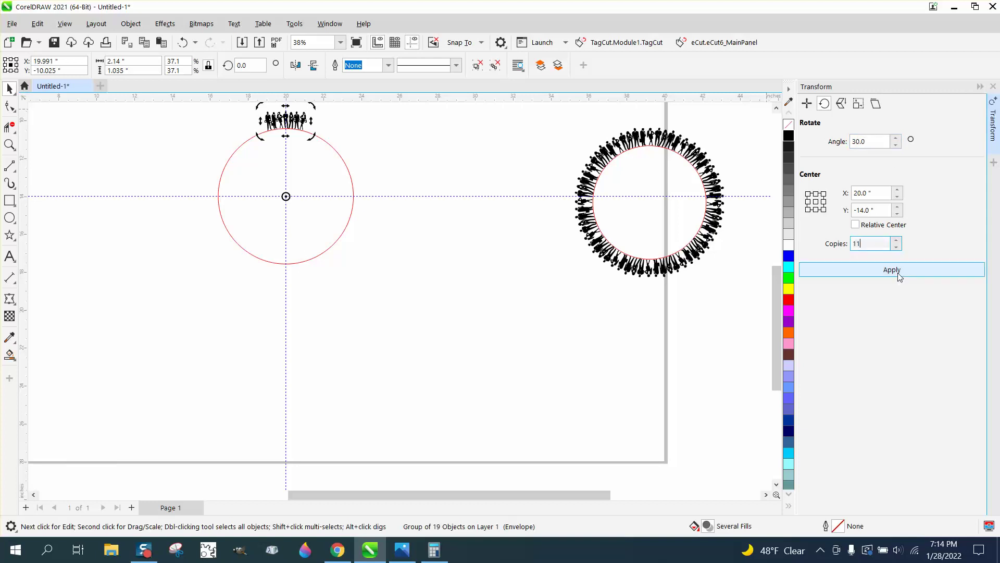
Zoom around the page to check the new ring and the right circle's ring.
{"action": "left_click", "coordinate": [10, 145]}
{"action": "right_click", "coordinate": [299, 199]}
{"action": "left_click_drag", "start_coordinate": [276, 129], "coordinate": [385, 200]}
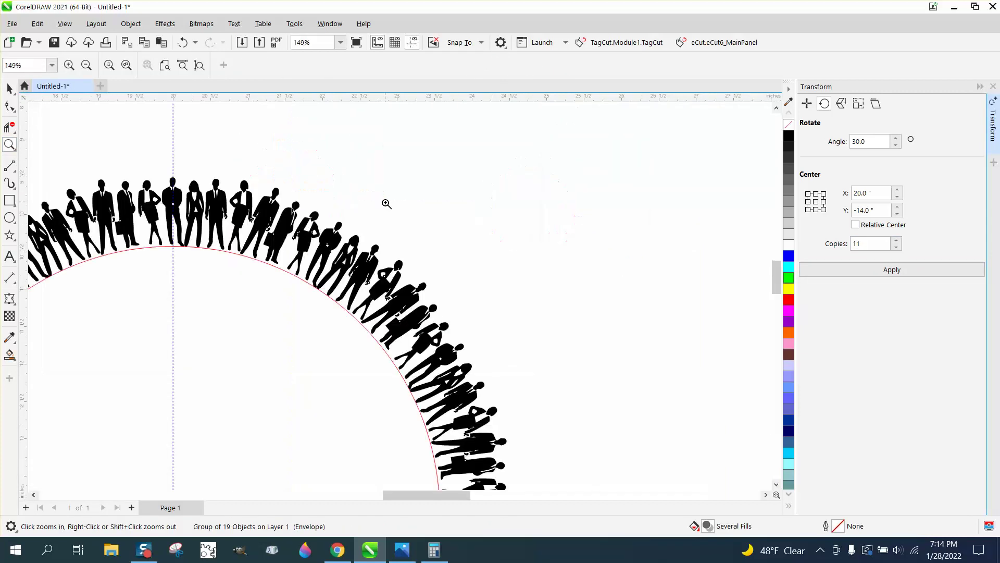
{"action": "scroll", "coordinate": [387, 204], "scroll_direction": "down", "scroll_amount": 6}
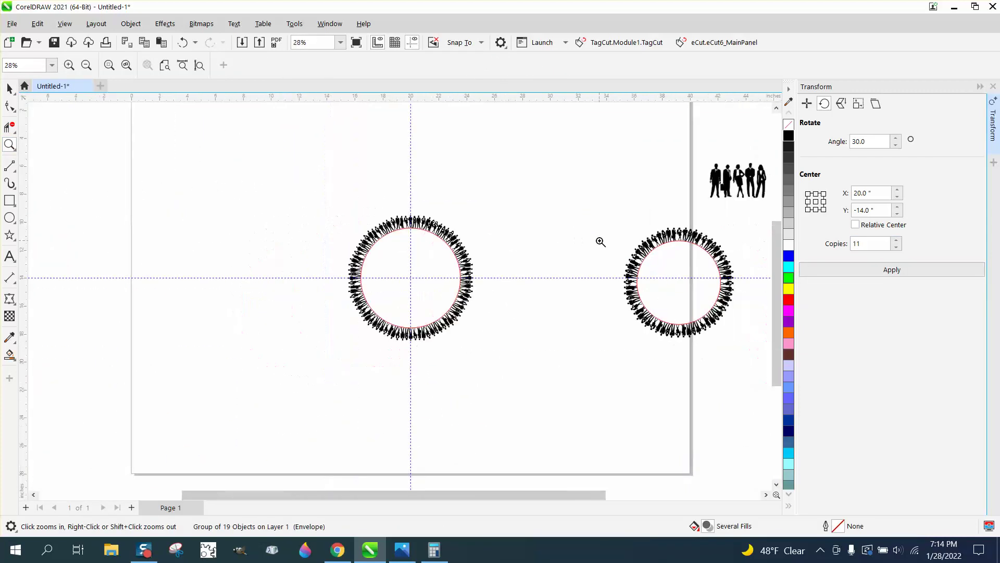
{"action": "left_click_drag", "start_coordinate": [628, 239], "coordinate": [744, 274]}
{"action": "scroll", "coordinate": [607, 251], "scroll_direction": "down", "scroll_amount": 1}
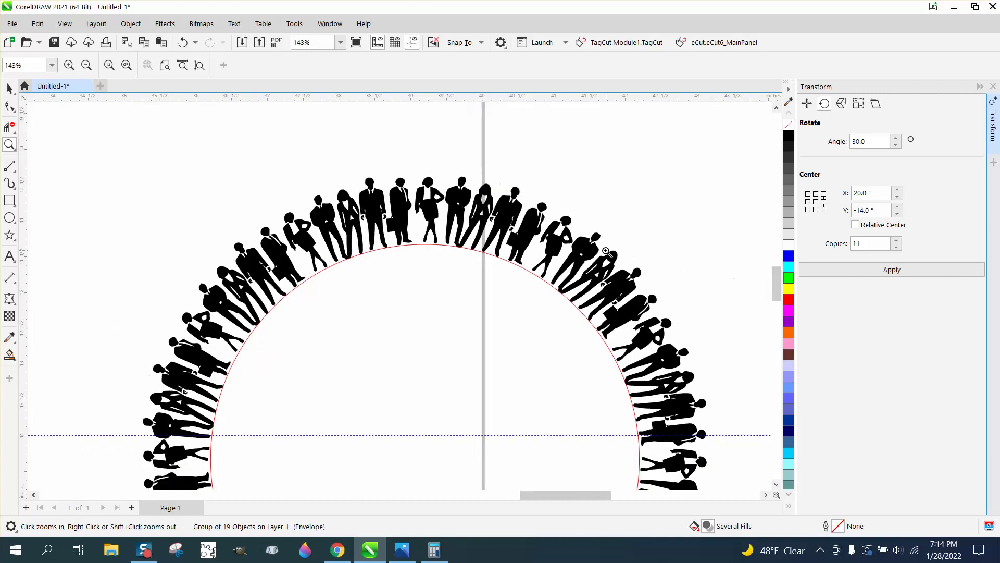